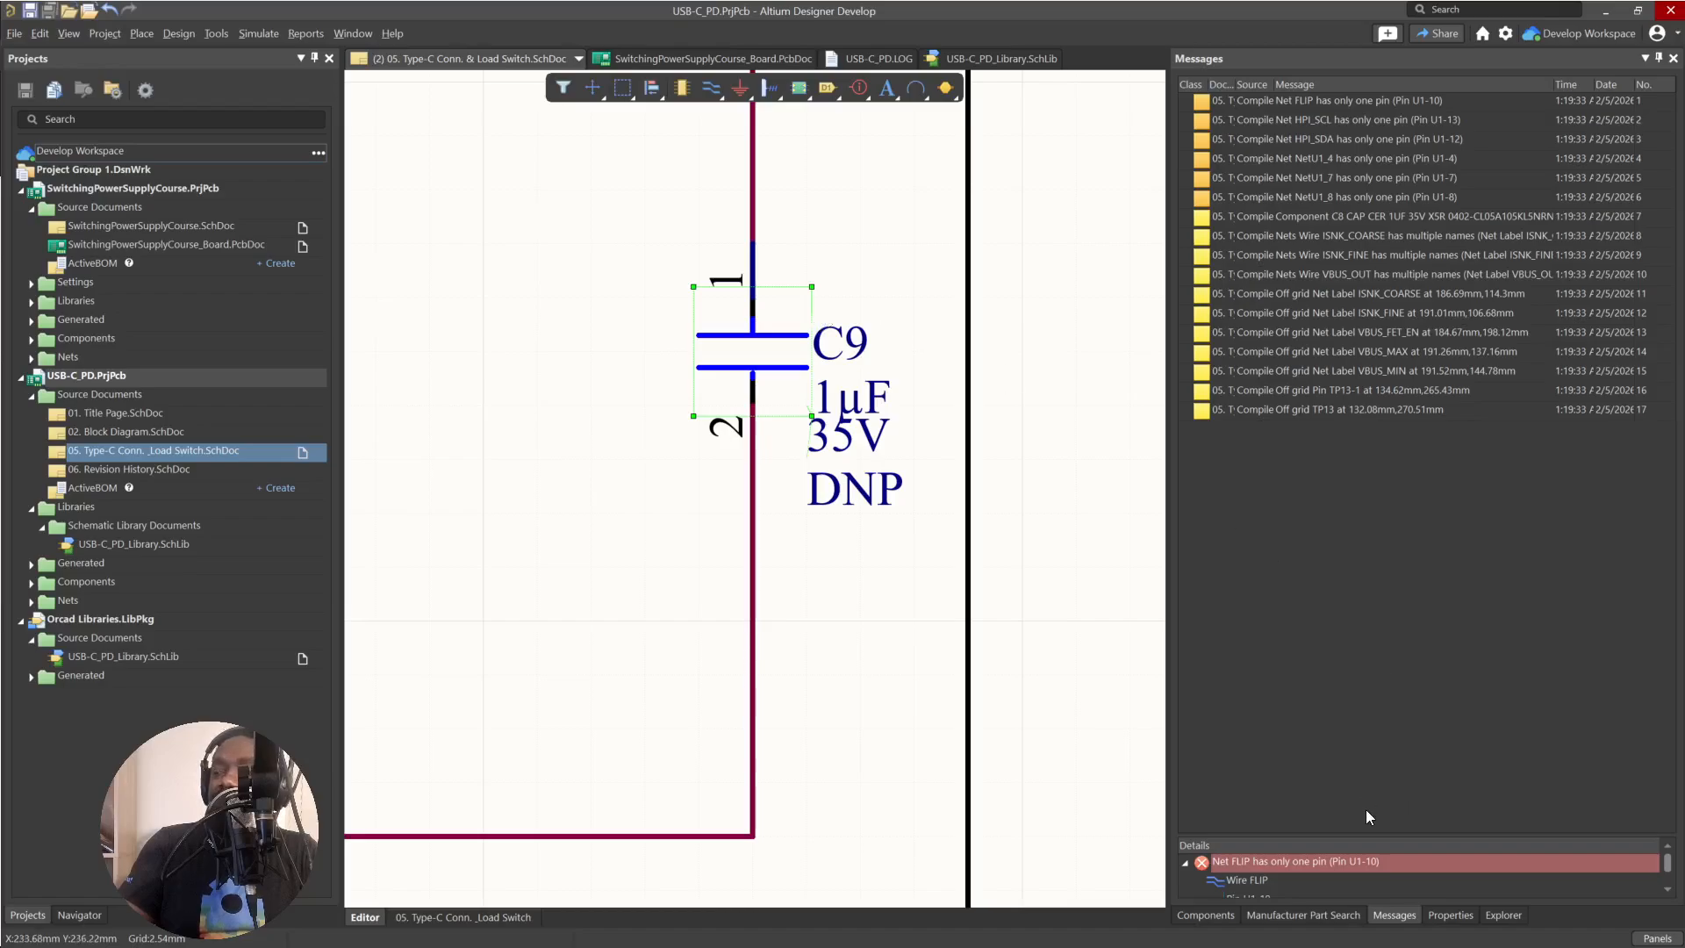
Show capacitor C9's source component CMP-001-00083-1 in the server and widen the area listing the workspace components.
{"action": "left_click_drag", "start_coordinate": [1381, 834], "coordinate": [1368, 644]}
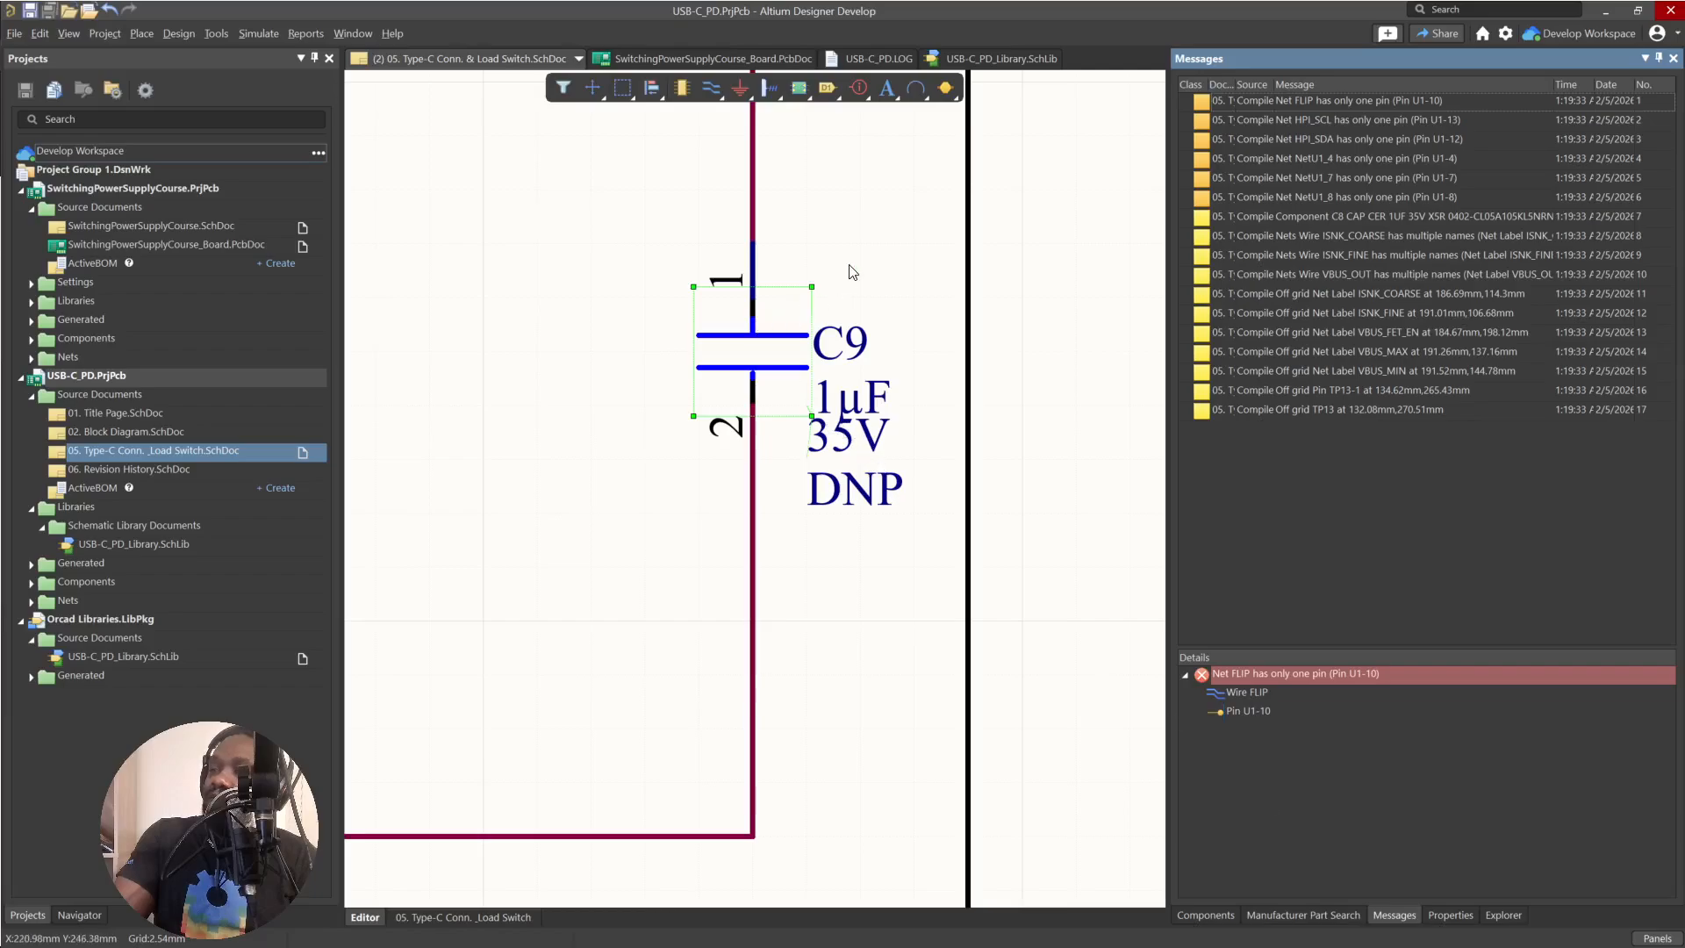
{"action": "right_click", "coordinate": [781, 359]}
{"action": "mouse_move", "coordinate": [861, 443]}
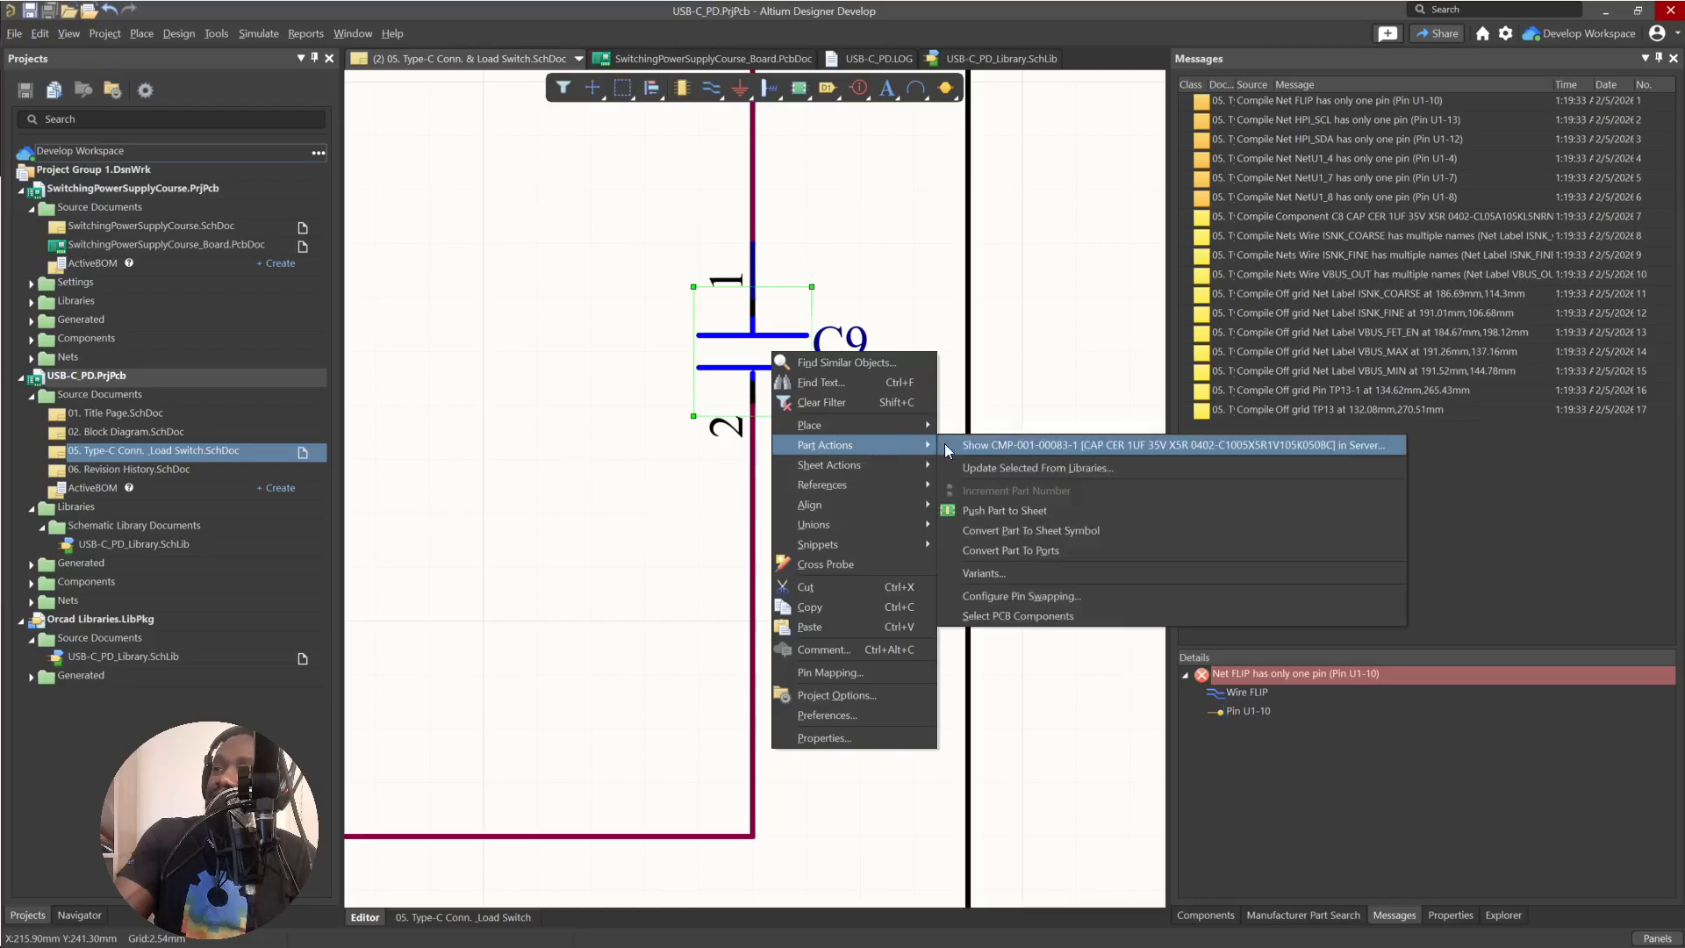
{"action": "left_click", "coordinate": [1025, 445]}
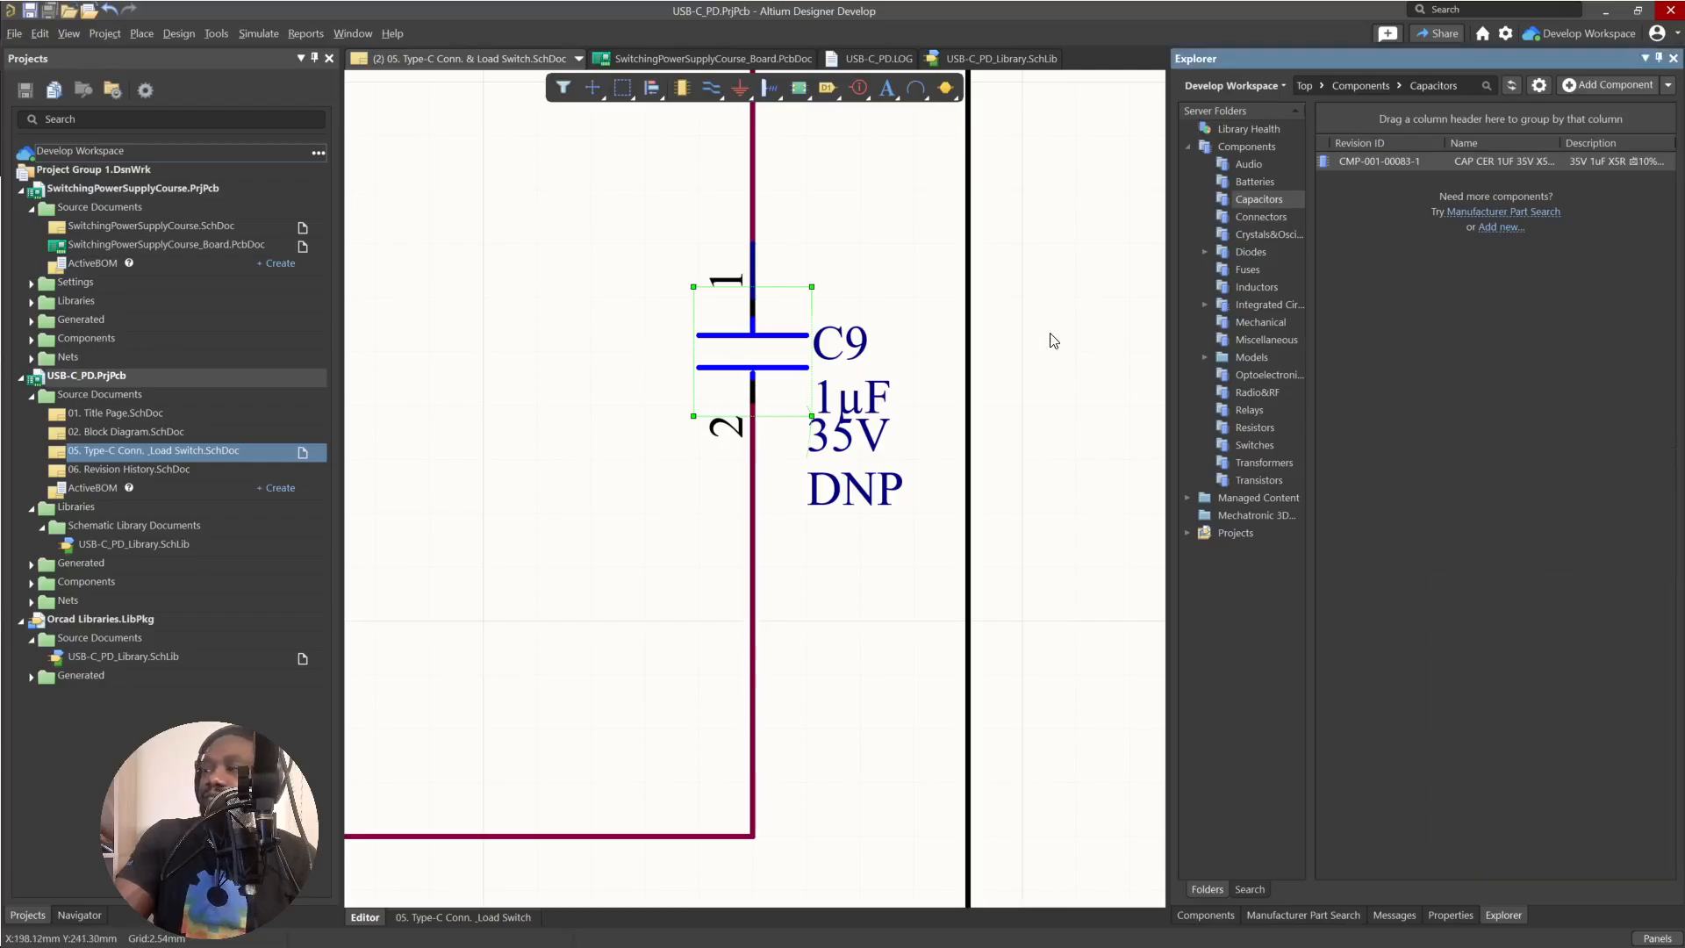
{"action": "left_click_drag", "start_coordinate": [1171, 220], "coordinate": [928, 222]}
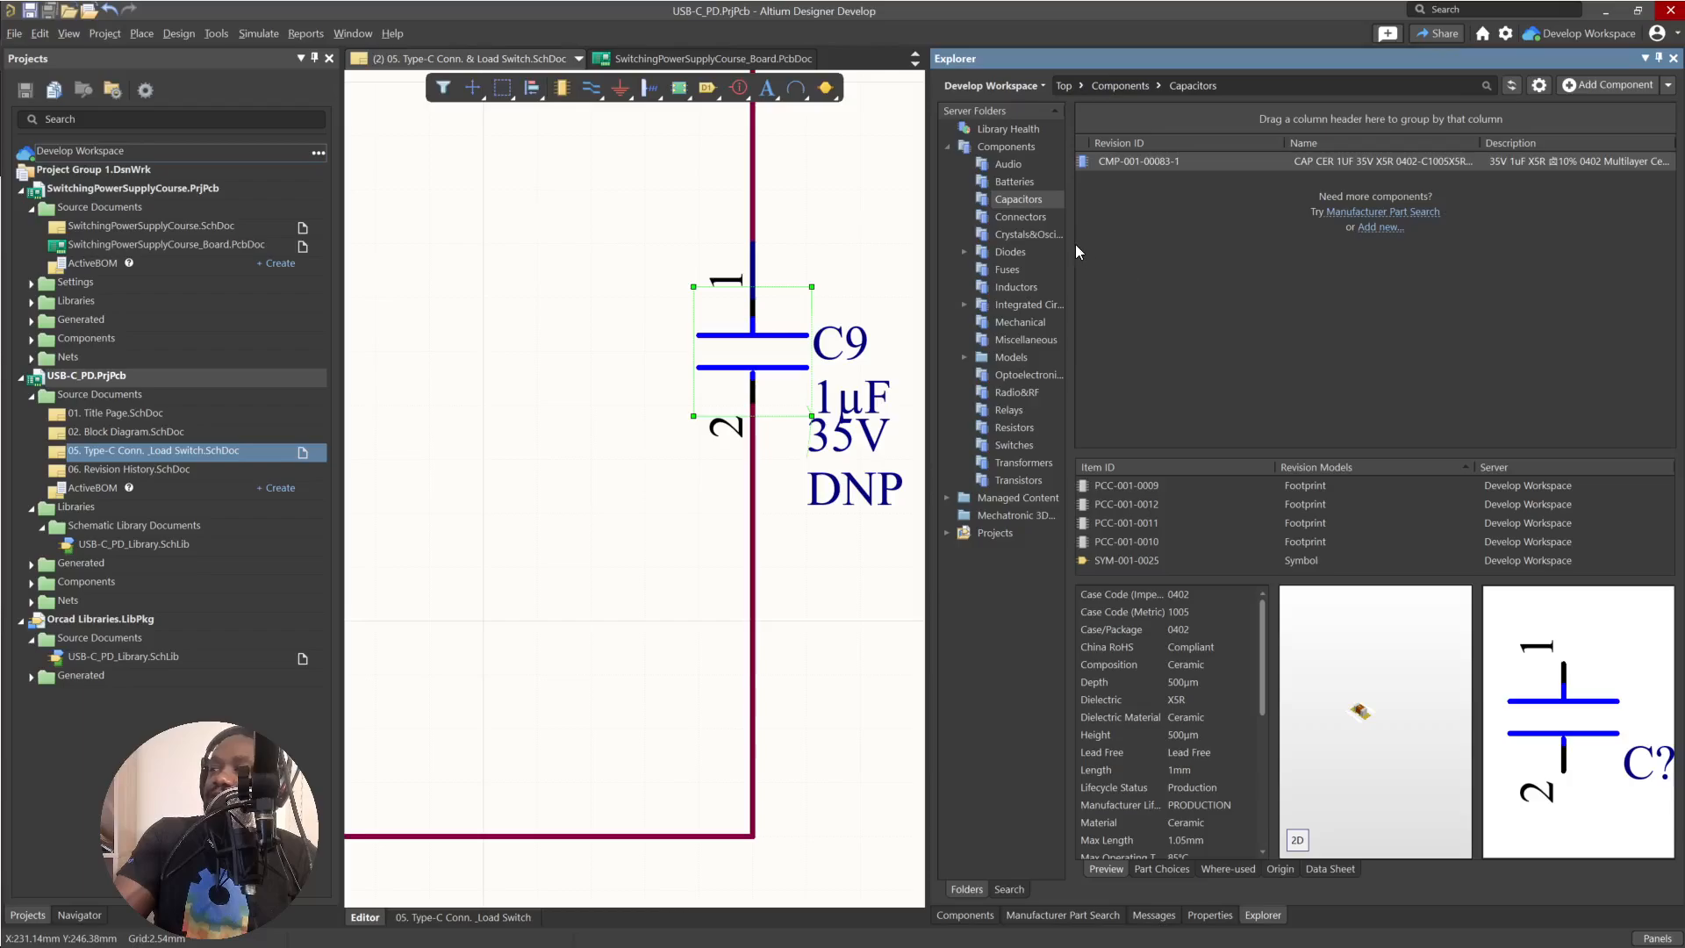
{"action": "left_click_drag", "start_coordinate": [1074, 234], "coordinate": [1113, 234]}
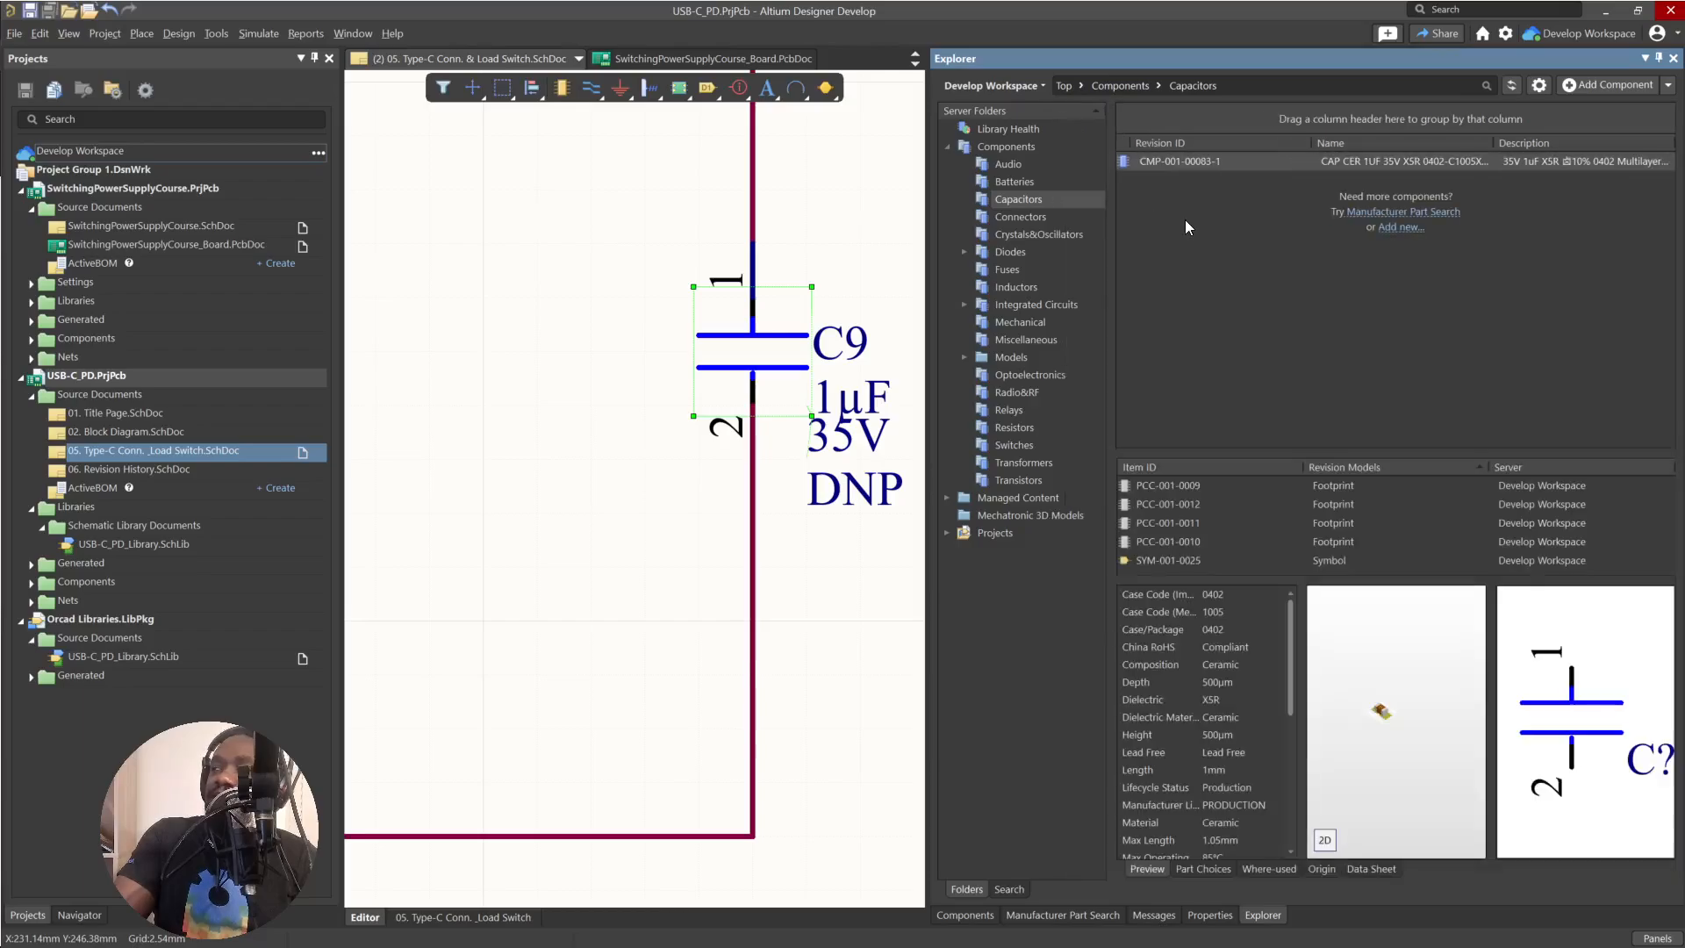
Open component CMP-001-00083-1 for editing and open its schematic symbol.
{"action": "right_click", "coordinate": [1201, 160]}
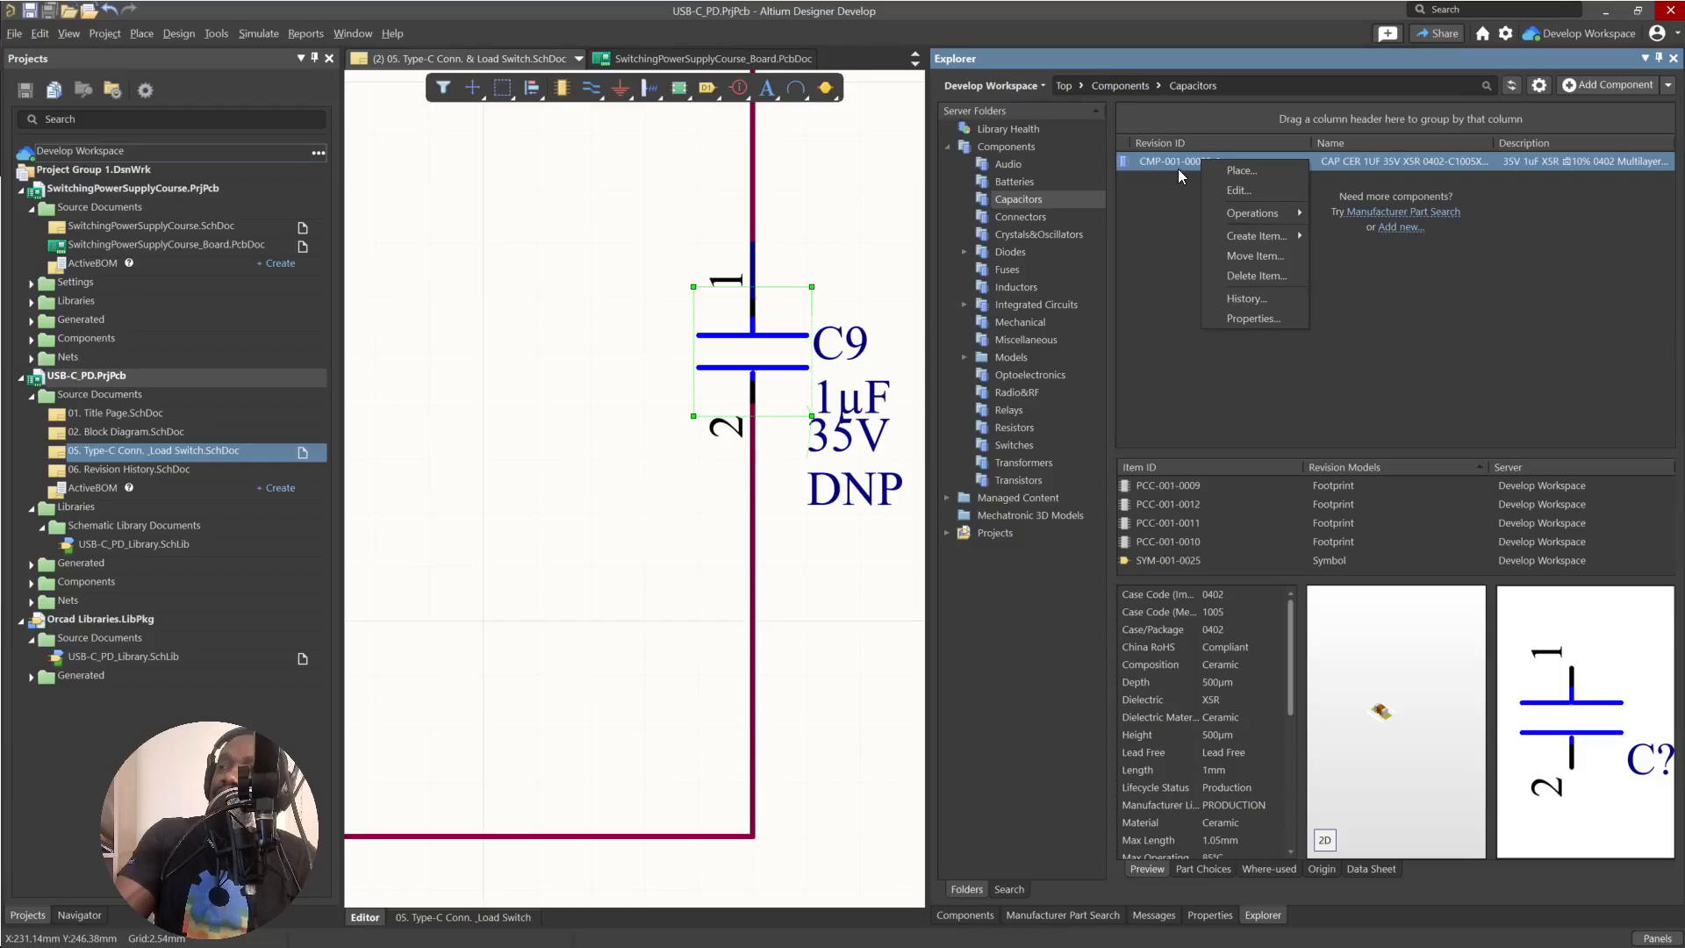
{"action": "left_click", "coordinate": [1234, 190]}
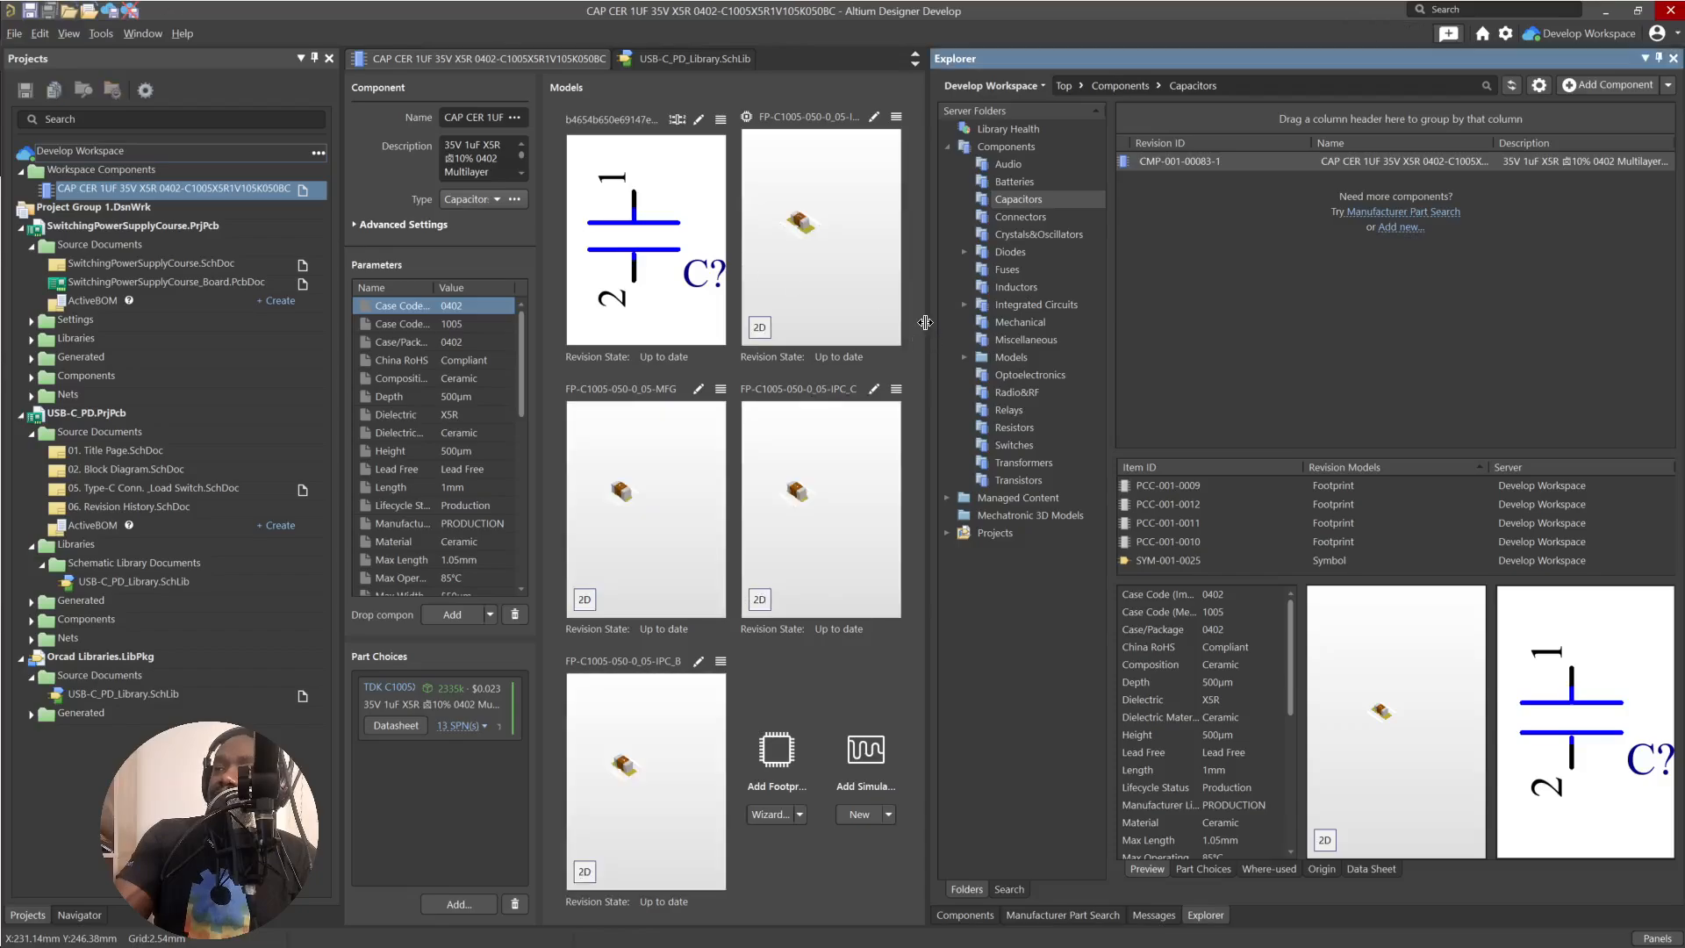
{"action": "left_click_drag", "start_coordinate": [925, 323], "coordinate": [1122, 322]}
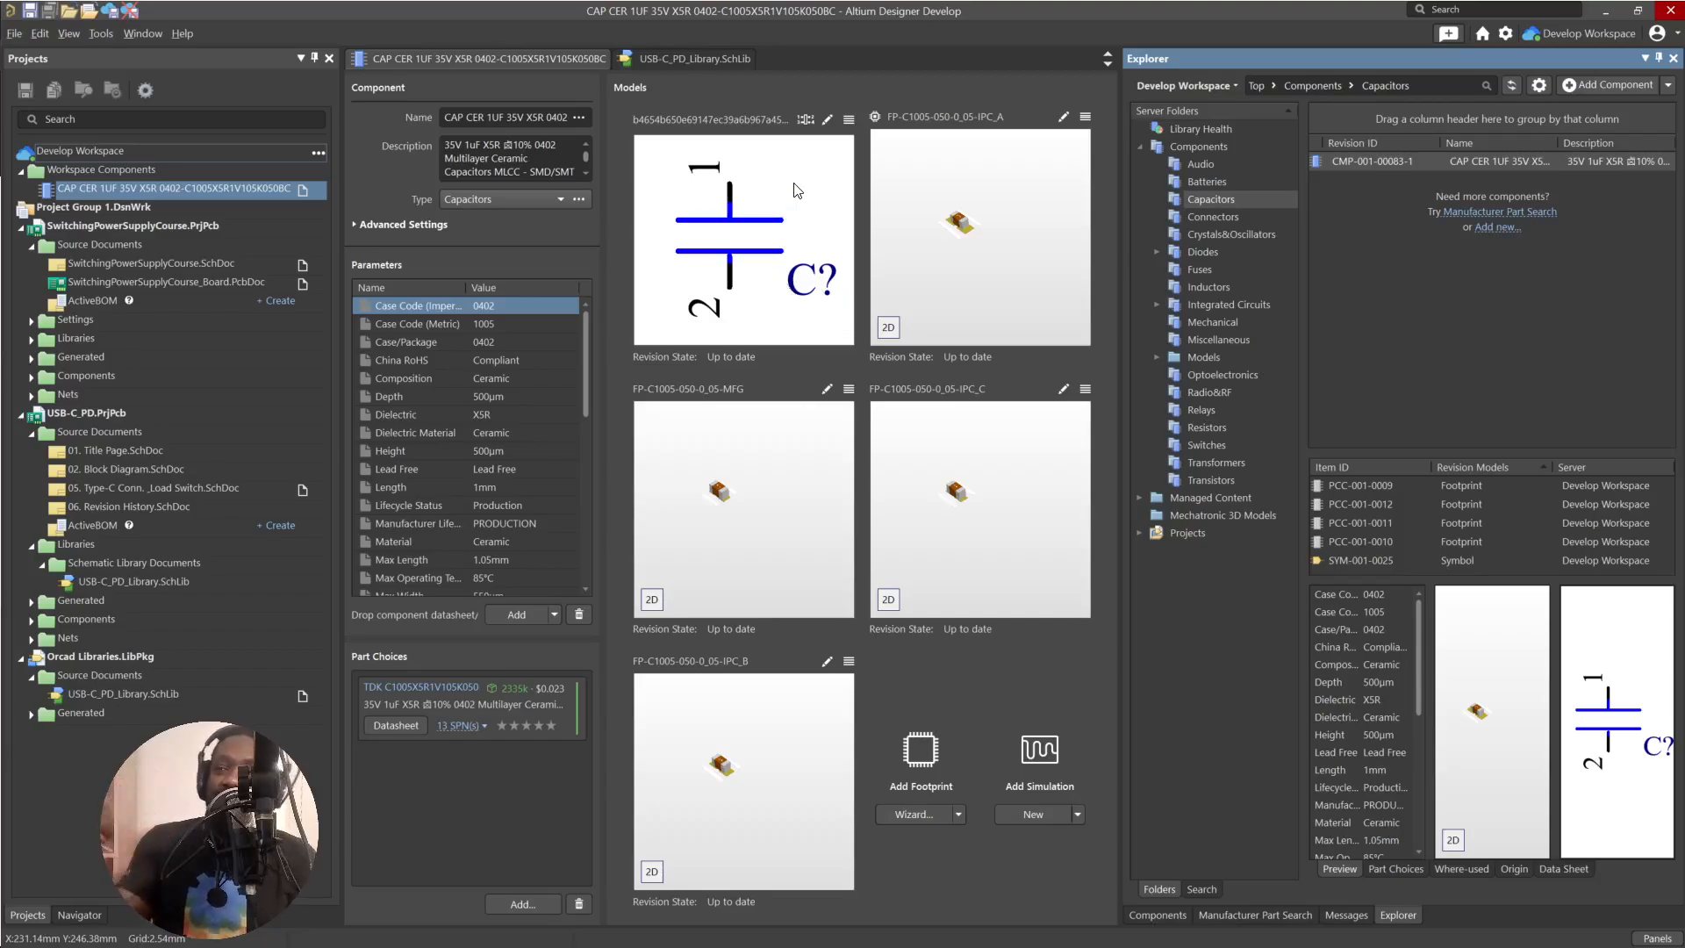
{"action": "left_click", "coordinate": [827, 120]}
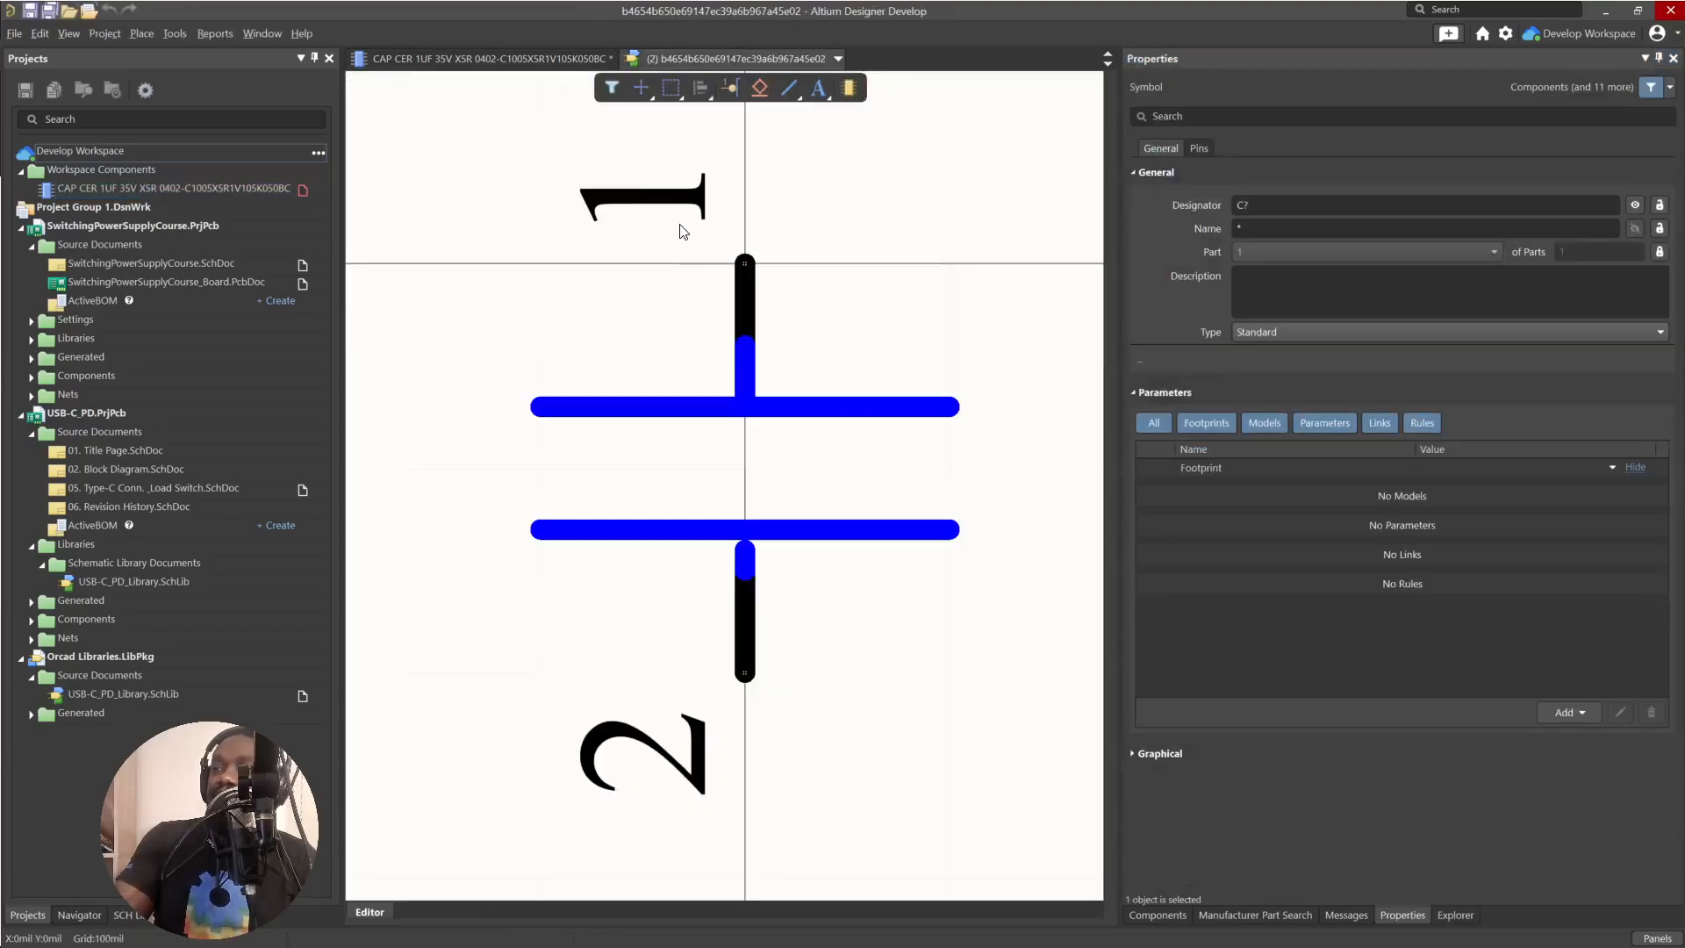
Hide the designators of pins 1 and 2 on the capacitor symbol.
{"action": "left_click", "coordinate": [751, 294]}
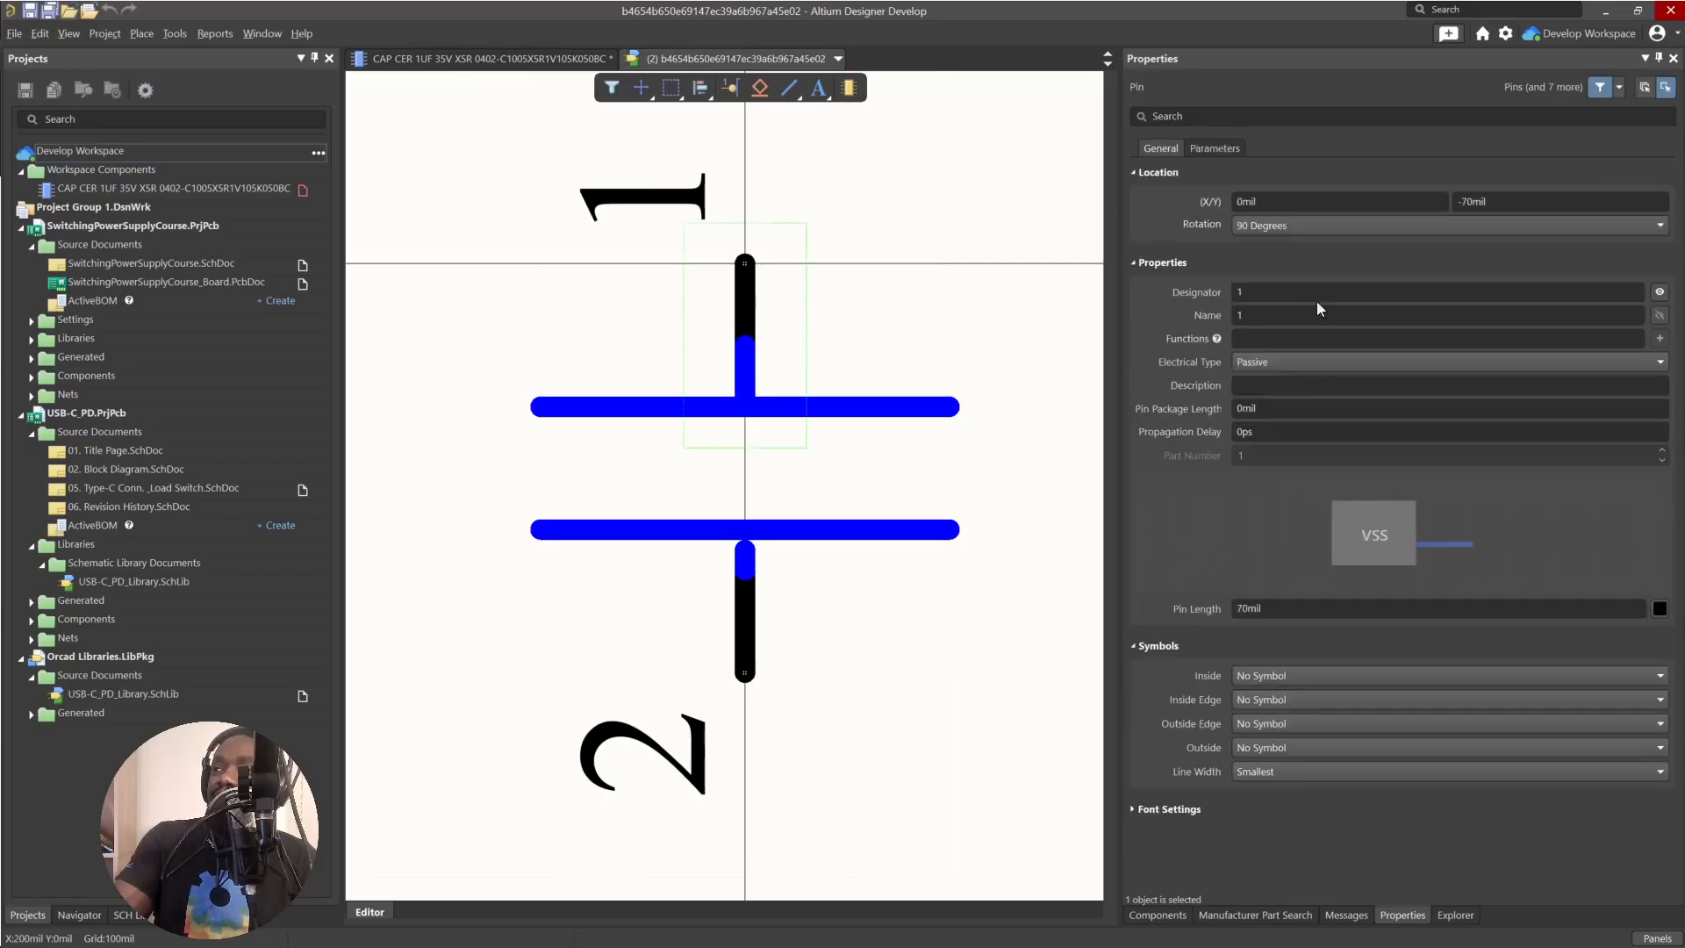
{"action": "left_click", "coordinate": [1660, 292]}
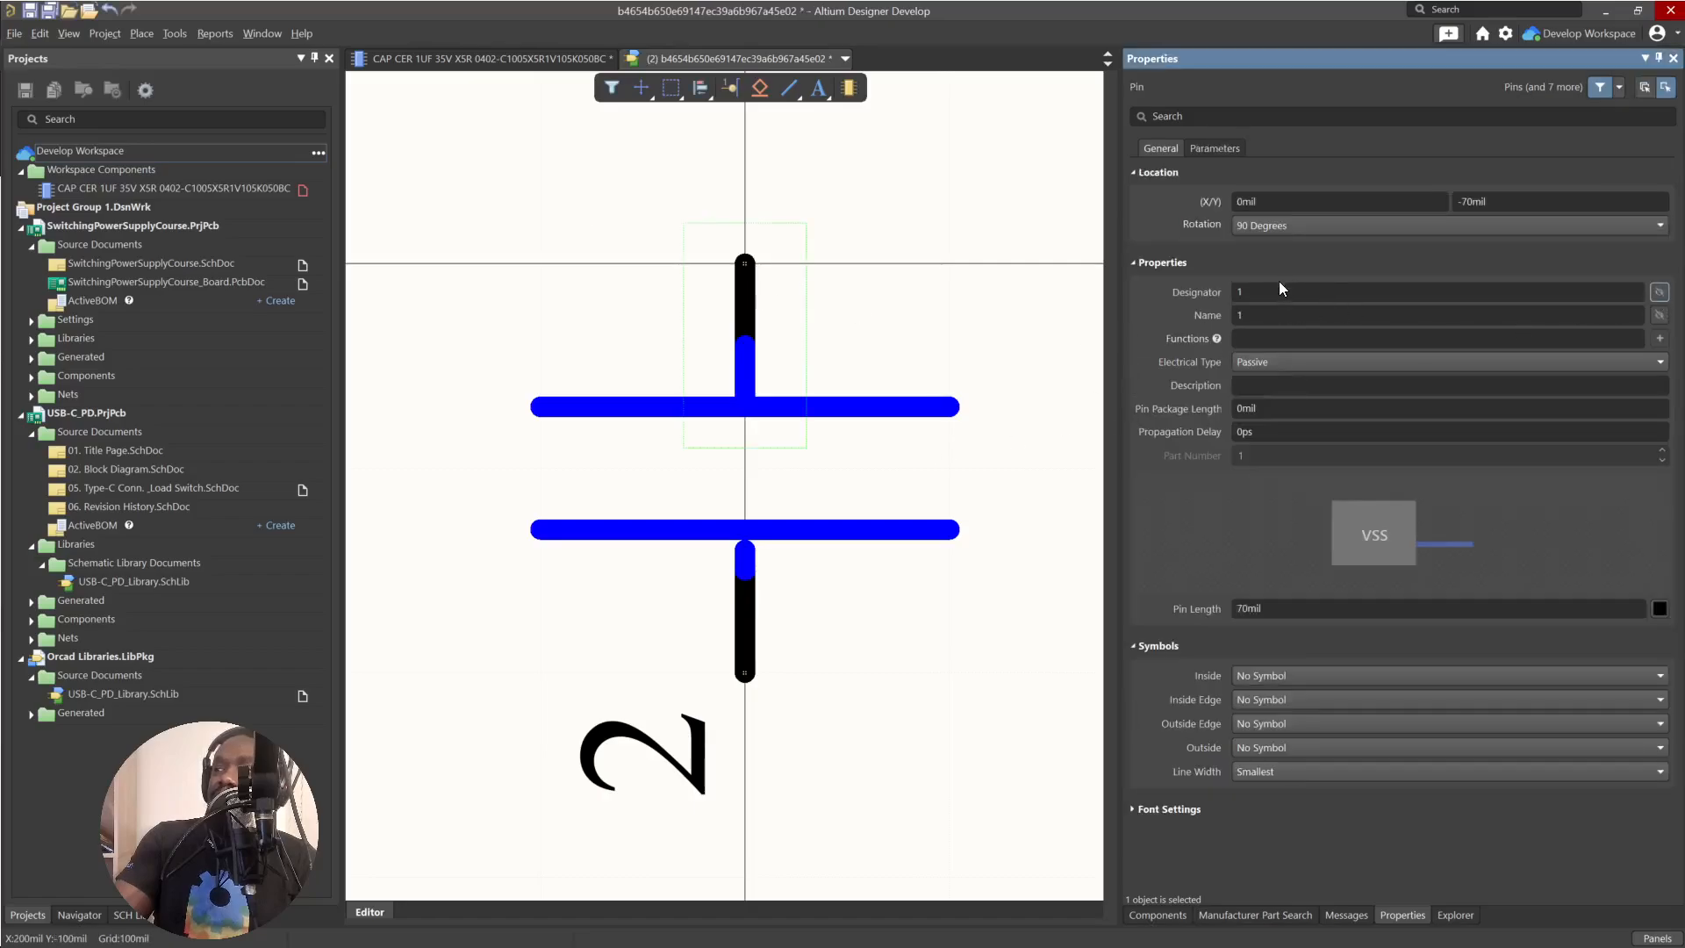
{"action": "left_click", "coordinate": [755, 641]}
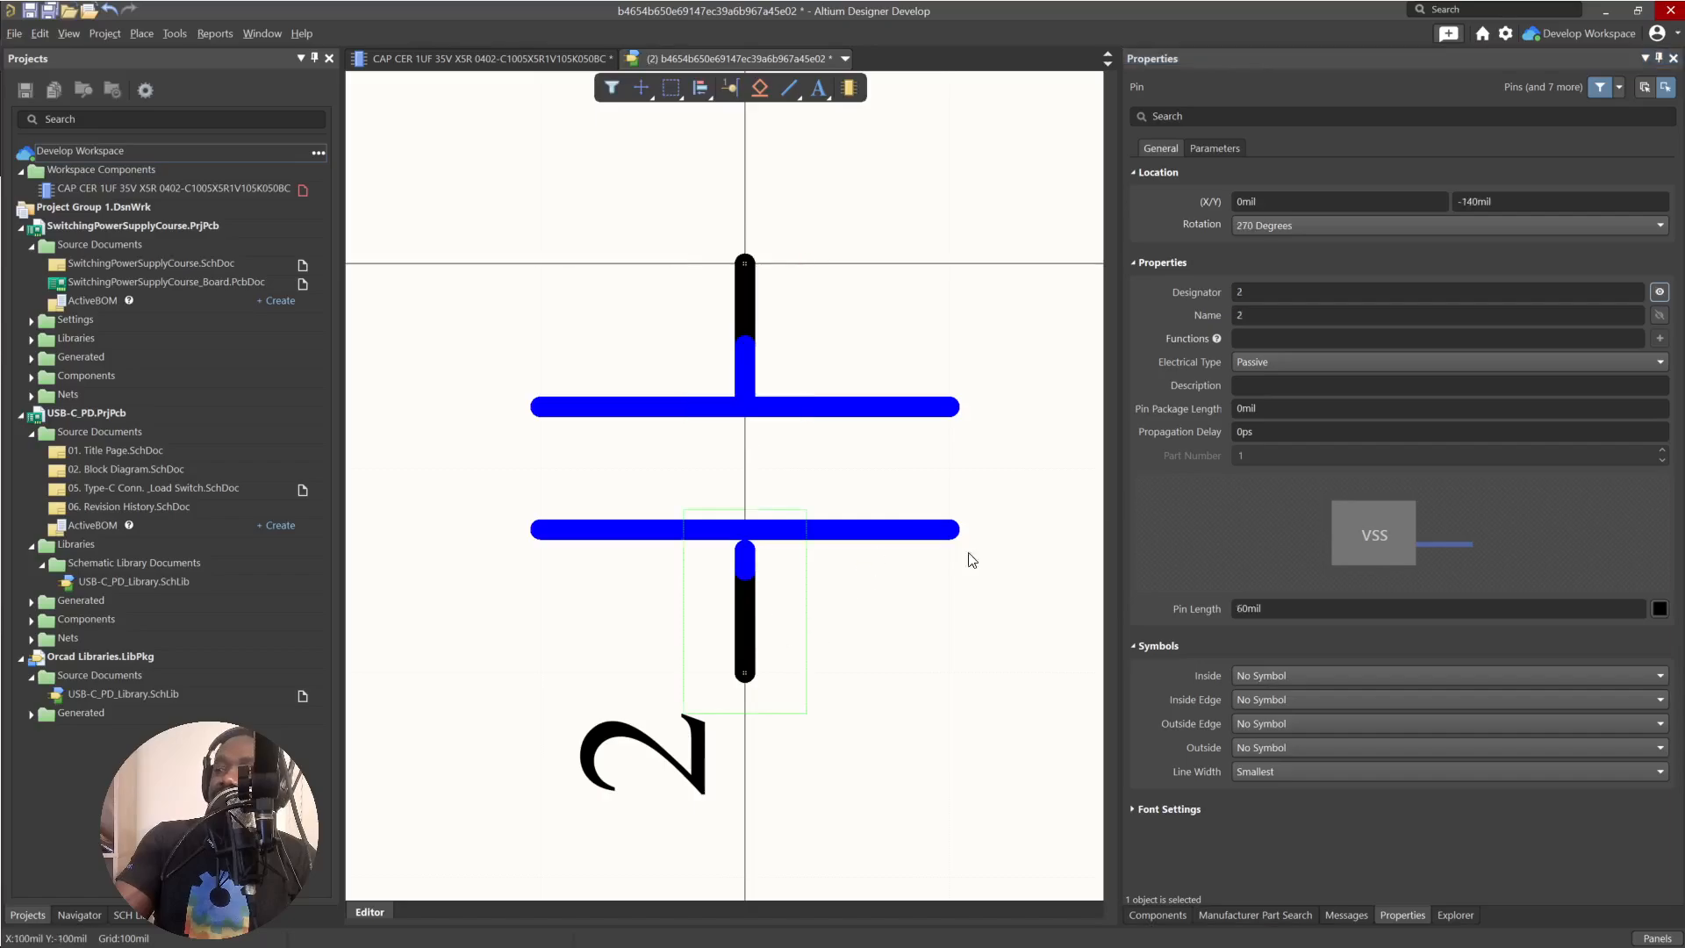
{"action": "left_click", "coordinate": [1660, 291]}
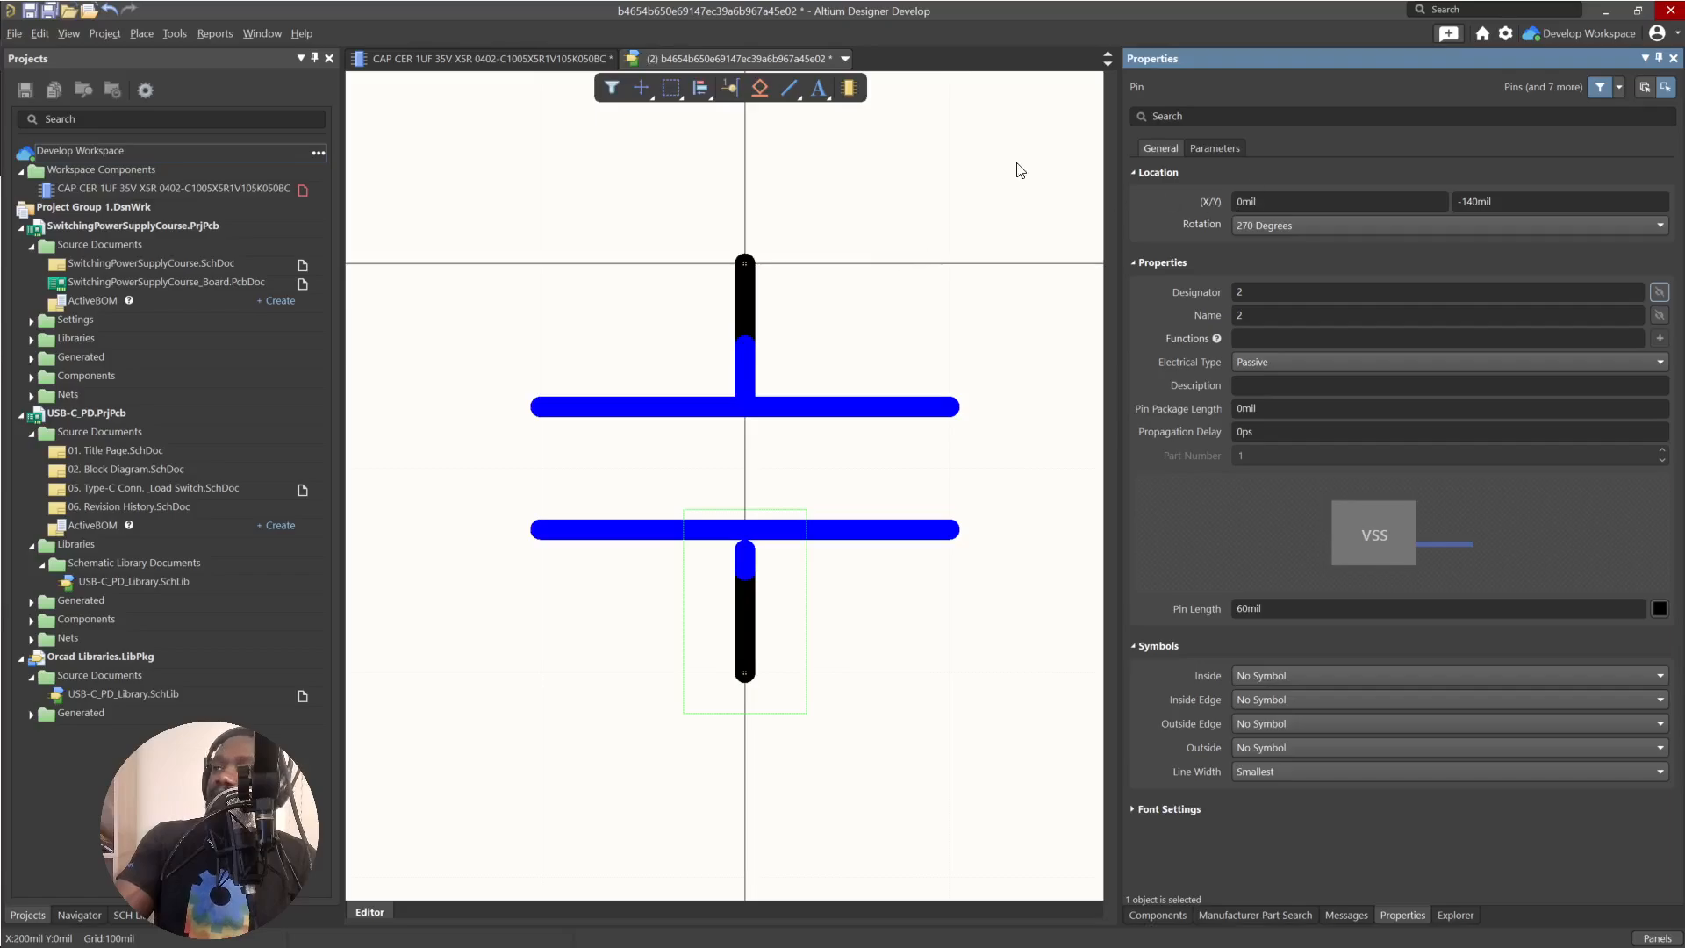
Close the capacitor symbol with its changes saved, and save the CAP CER 1UF 35V X5R 0402 component.
{"action": "right_click", "coordinate": [783, 60]}
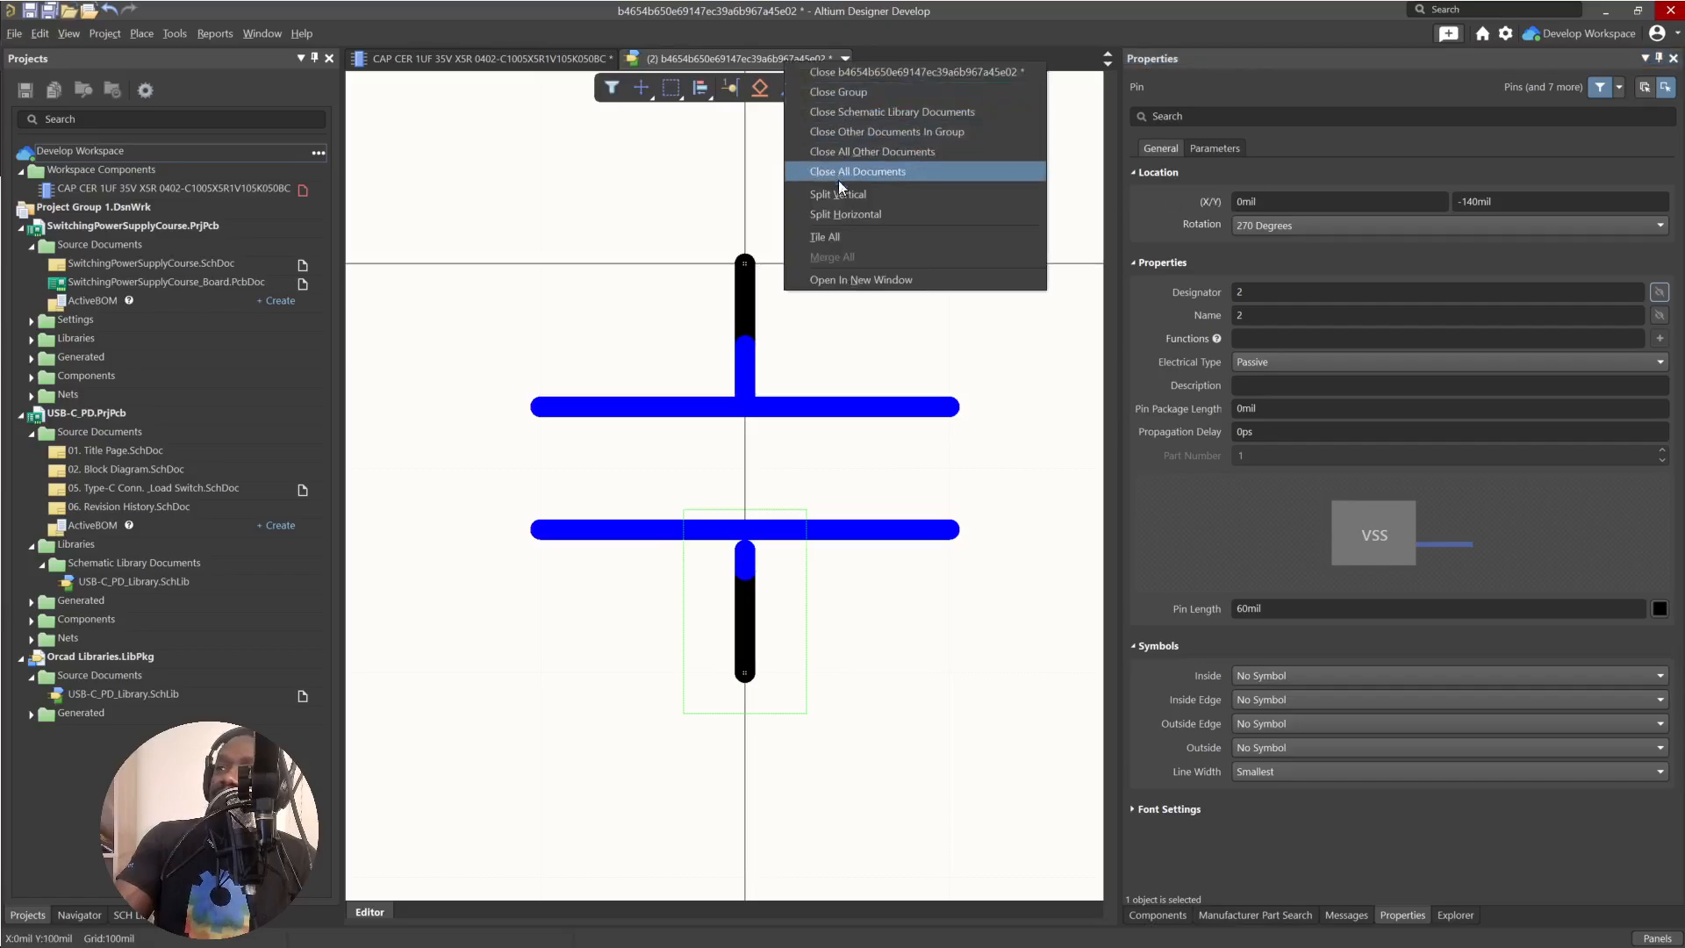
{"action": "left_click", "coordinate": [862, 74]}
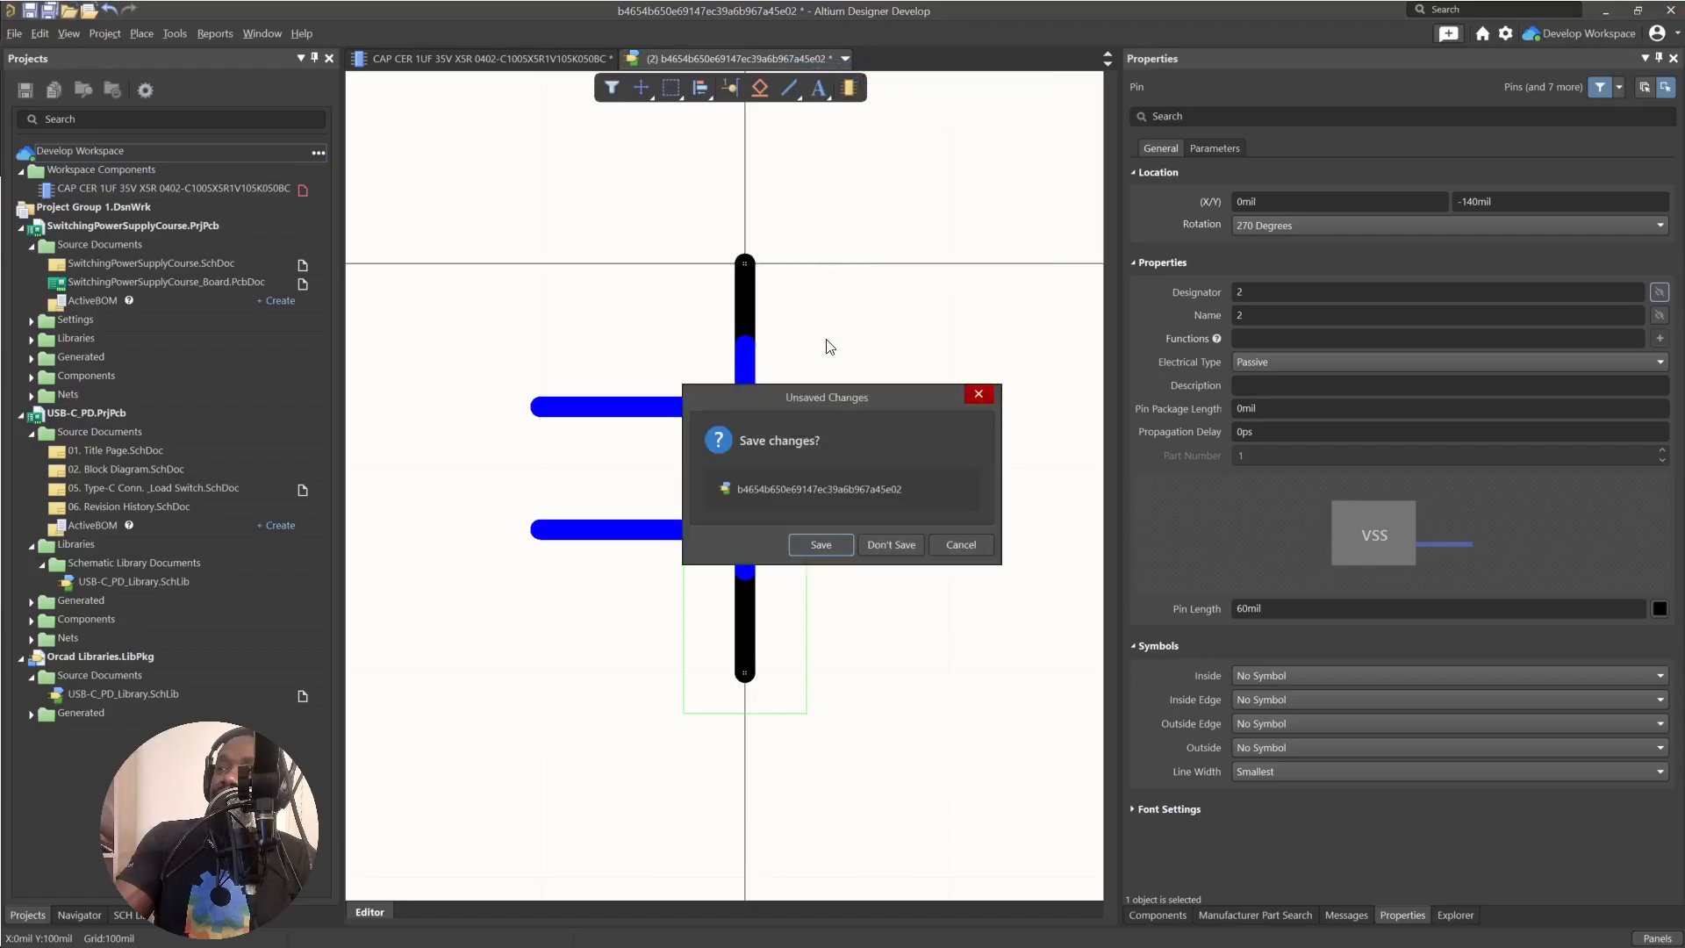
{"action": "left_click", "coordinate": [810, 536]}
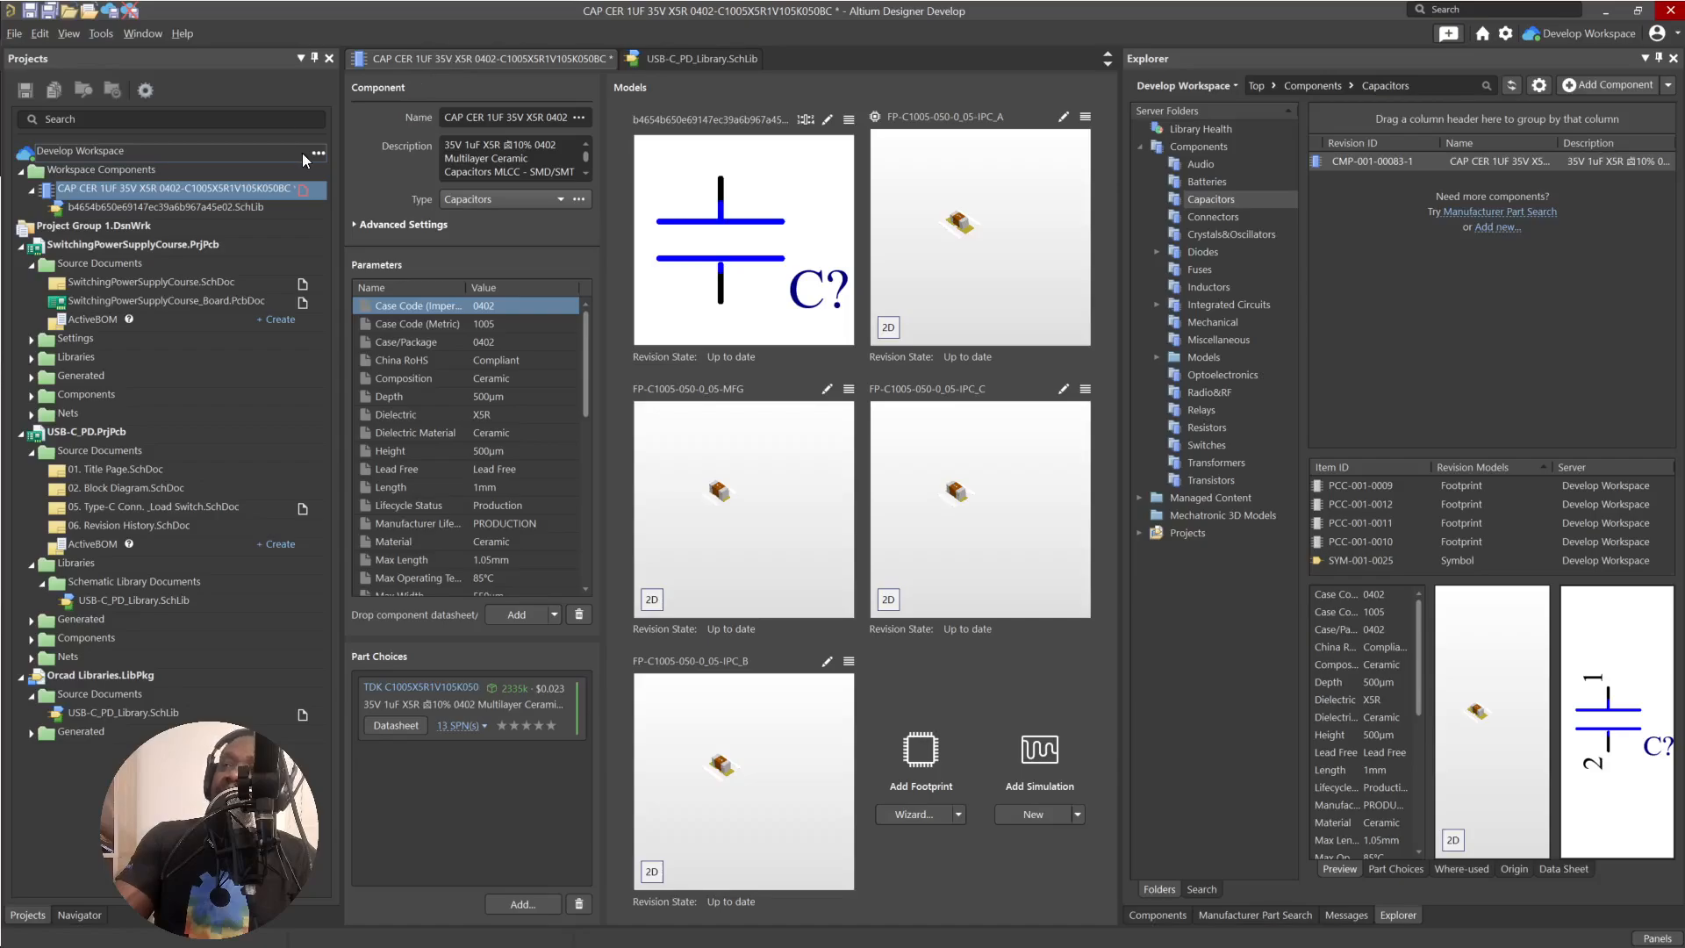
{"action": "right_click", "coordinate": [466, 59]}
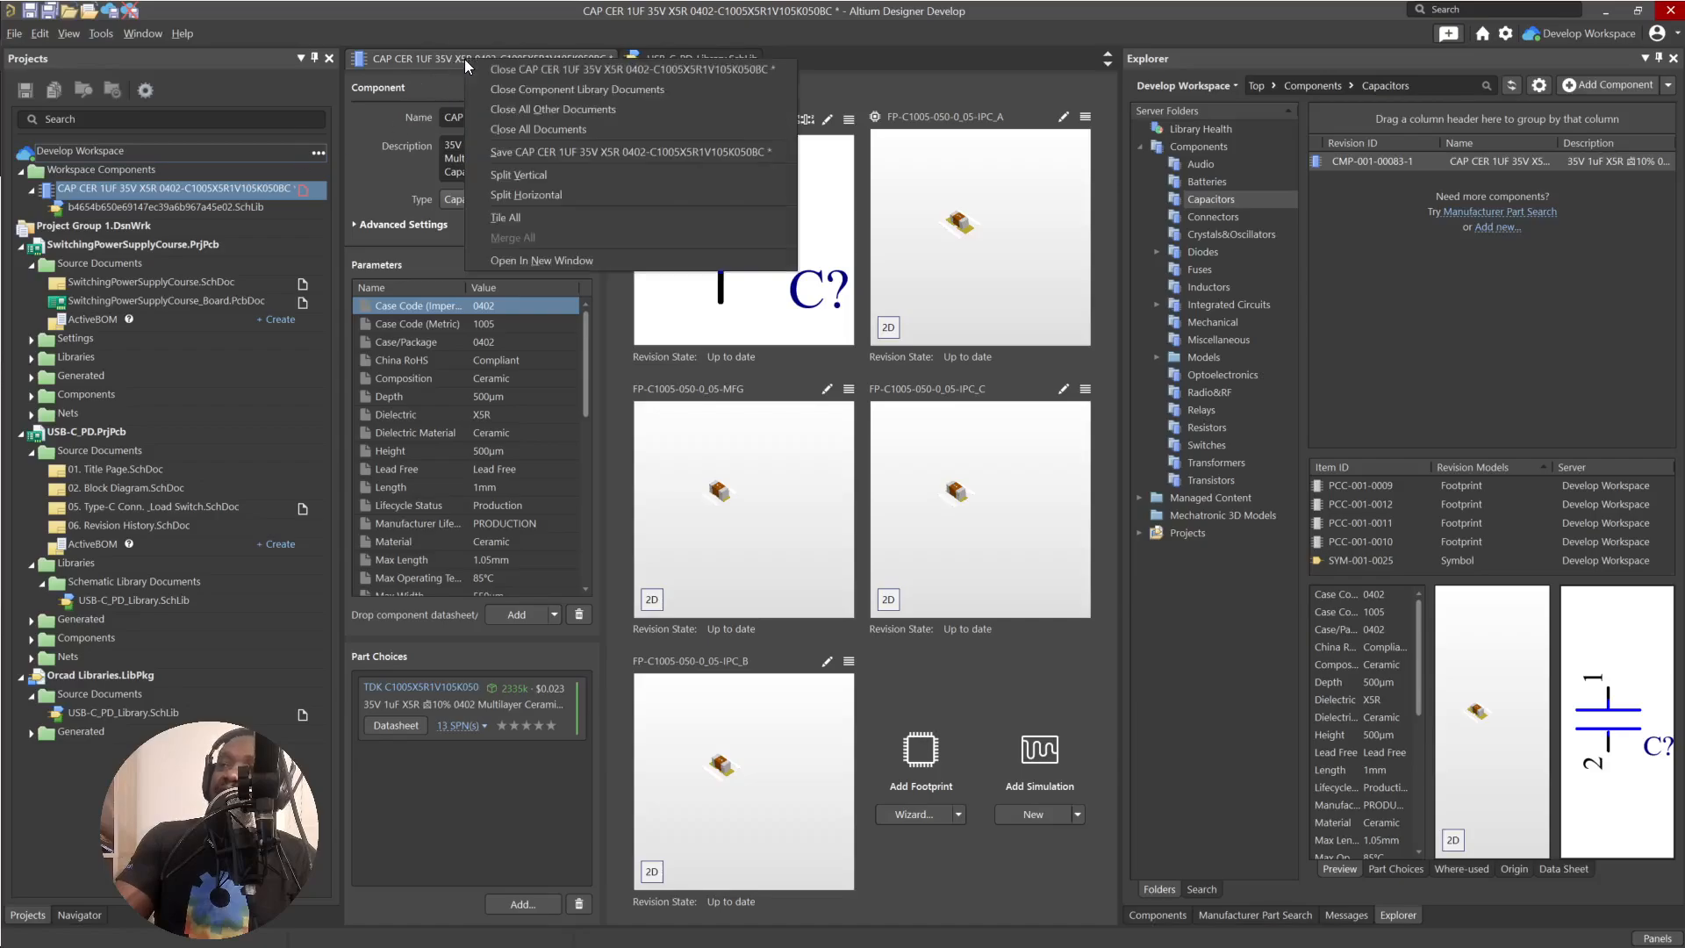
{"action": "left_click", "coordinate": [546, 154]}
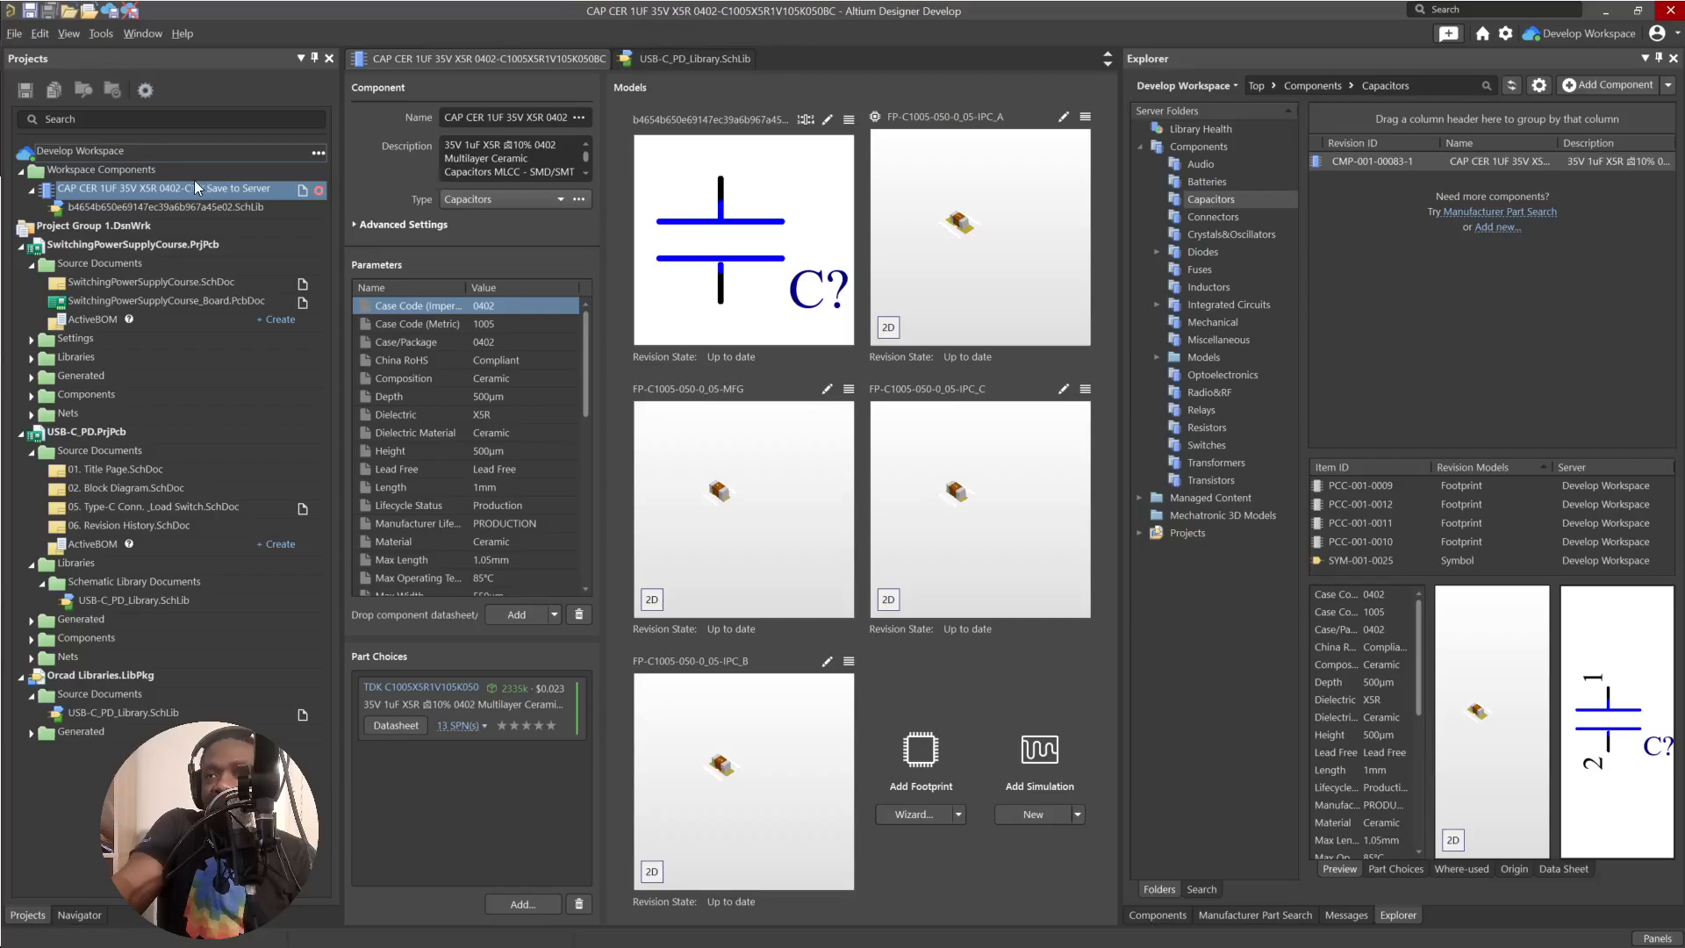
Save the capacitor component to the server with the release note "made pin numbers on schematic not visible".
{"action": "left_click", "coordinate": [228, 188]}
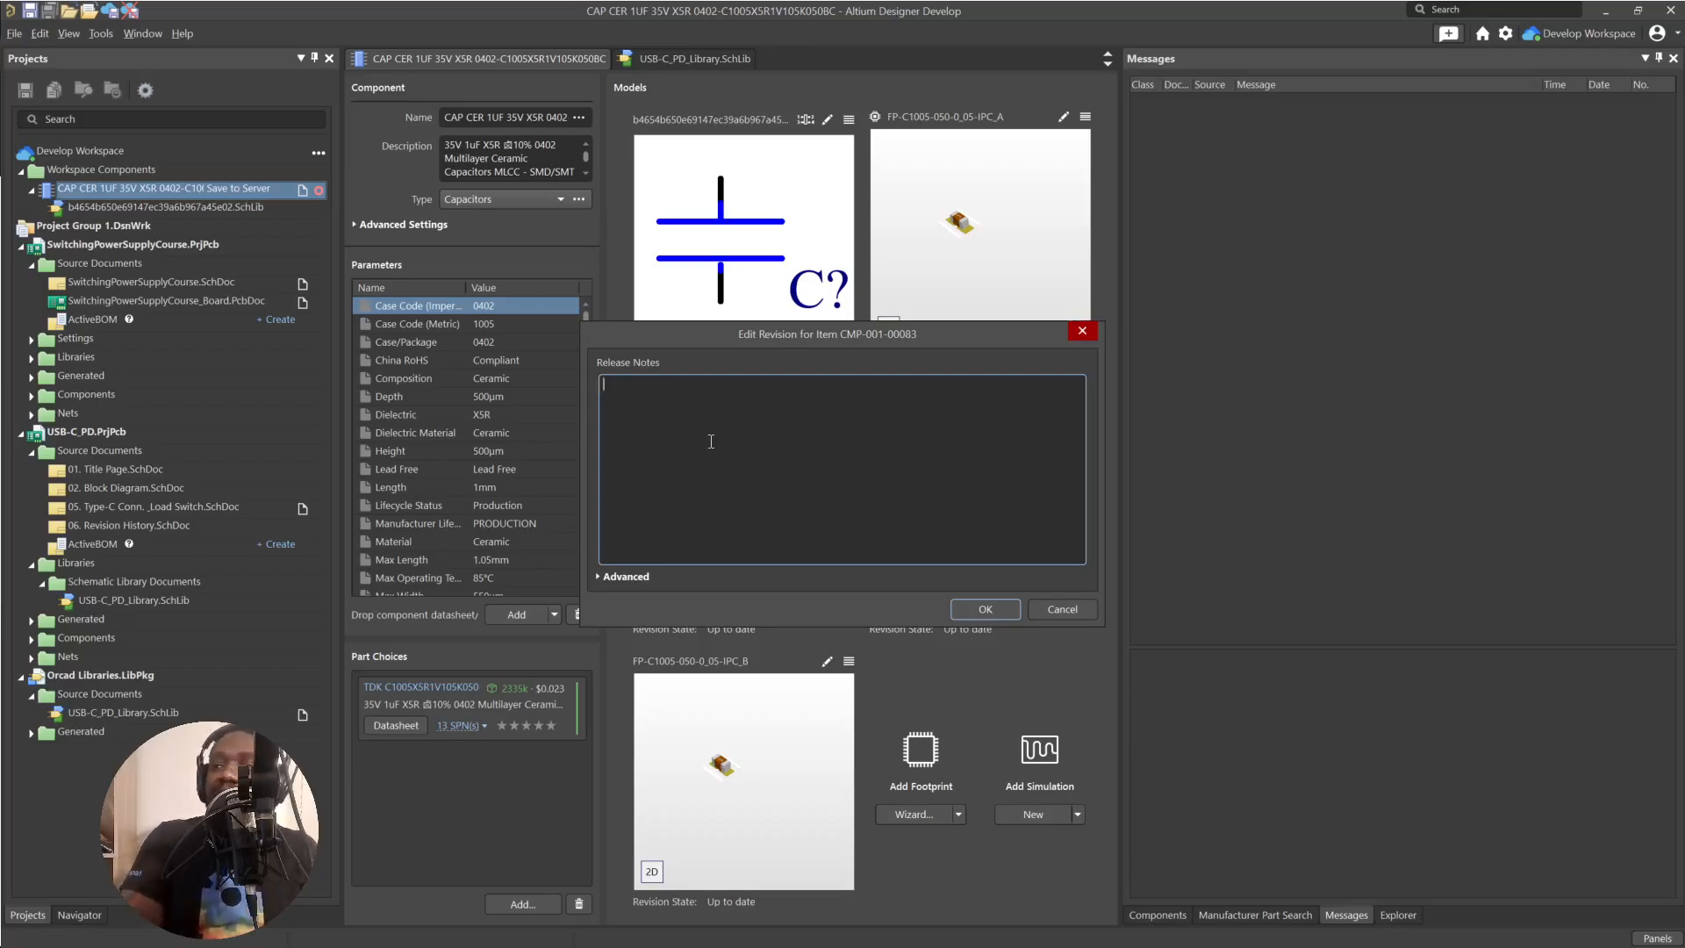
{"action": "type", "text": "made pins 1"}
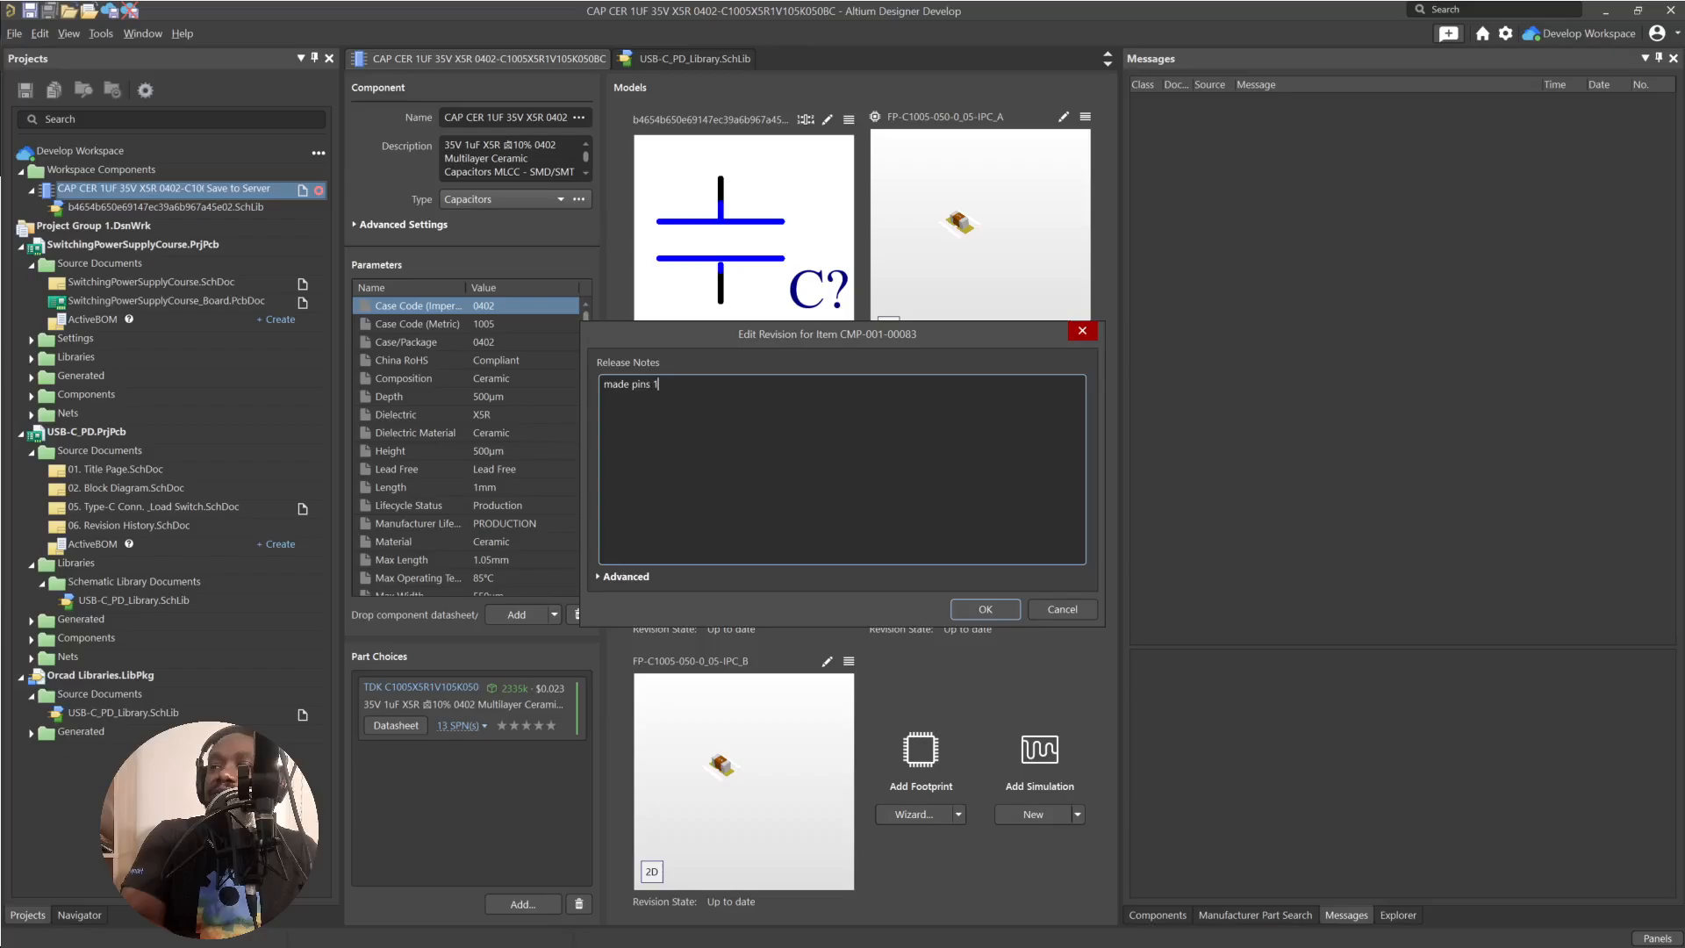
{"action": "key", "text": "BackSpace"}
{"action": "type", "text": "on schematic"}
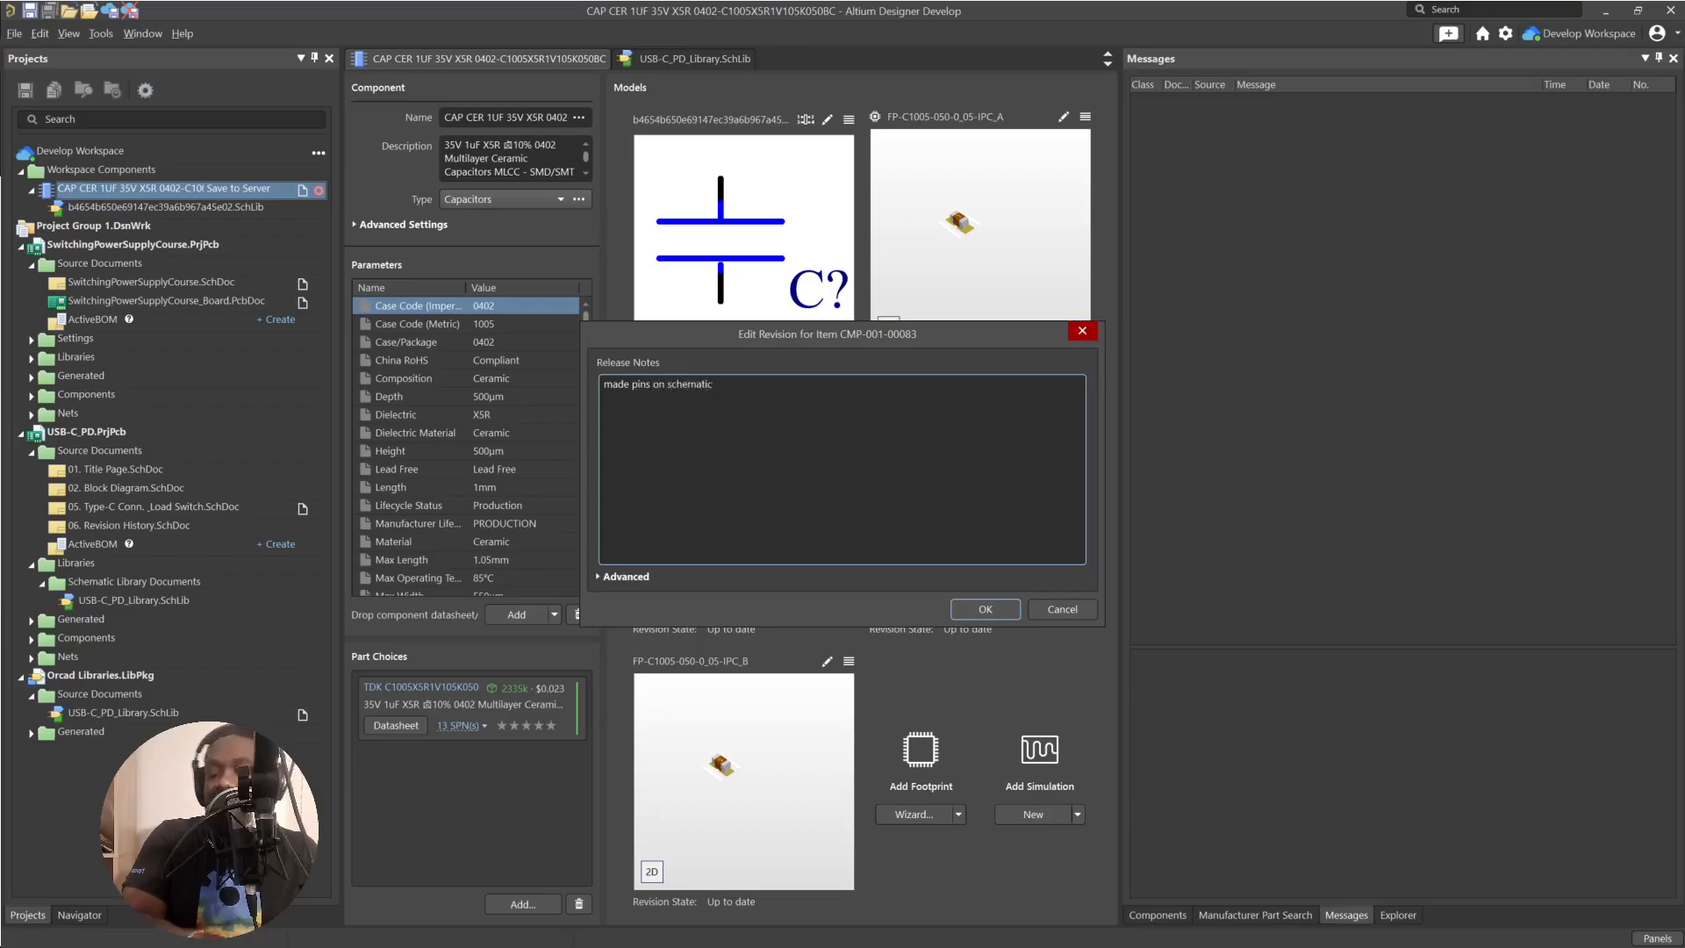
{"action": "key", "text": "BackSpace"}
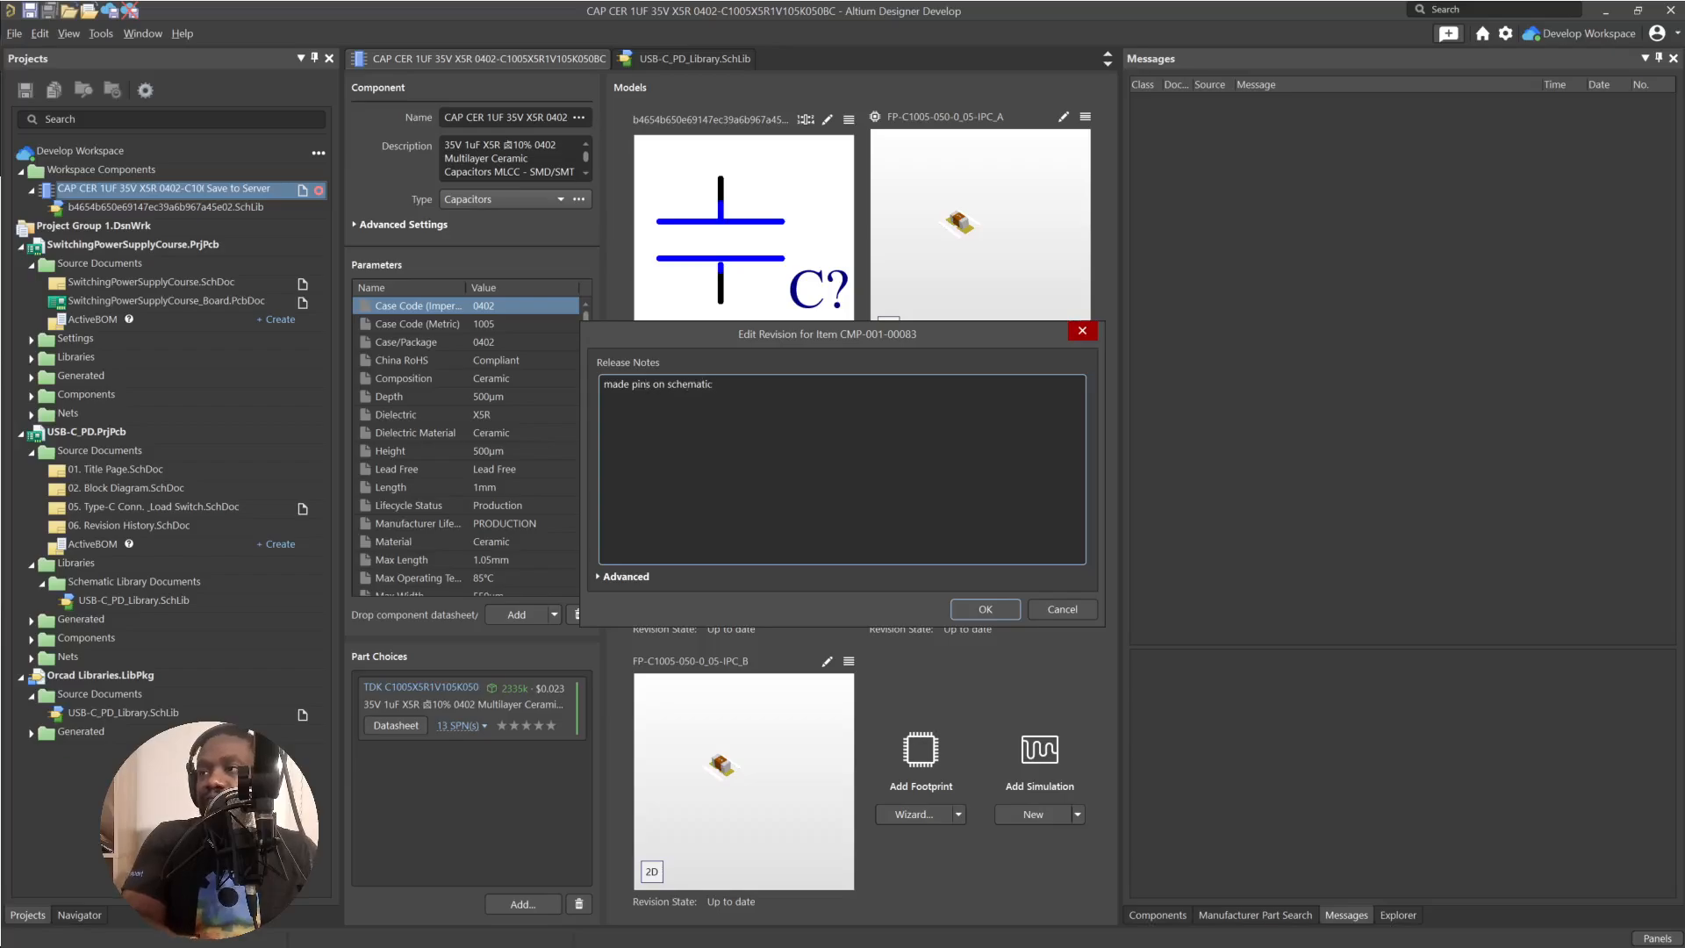
{"action": "key", "text": "Delete"}
{"action": "type", "text": "numbers on"}
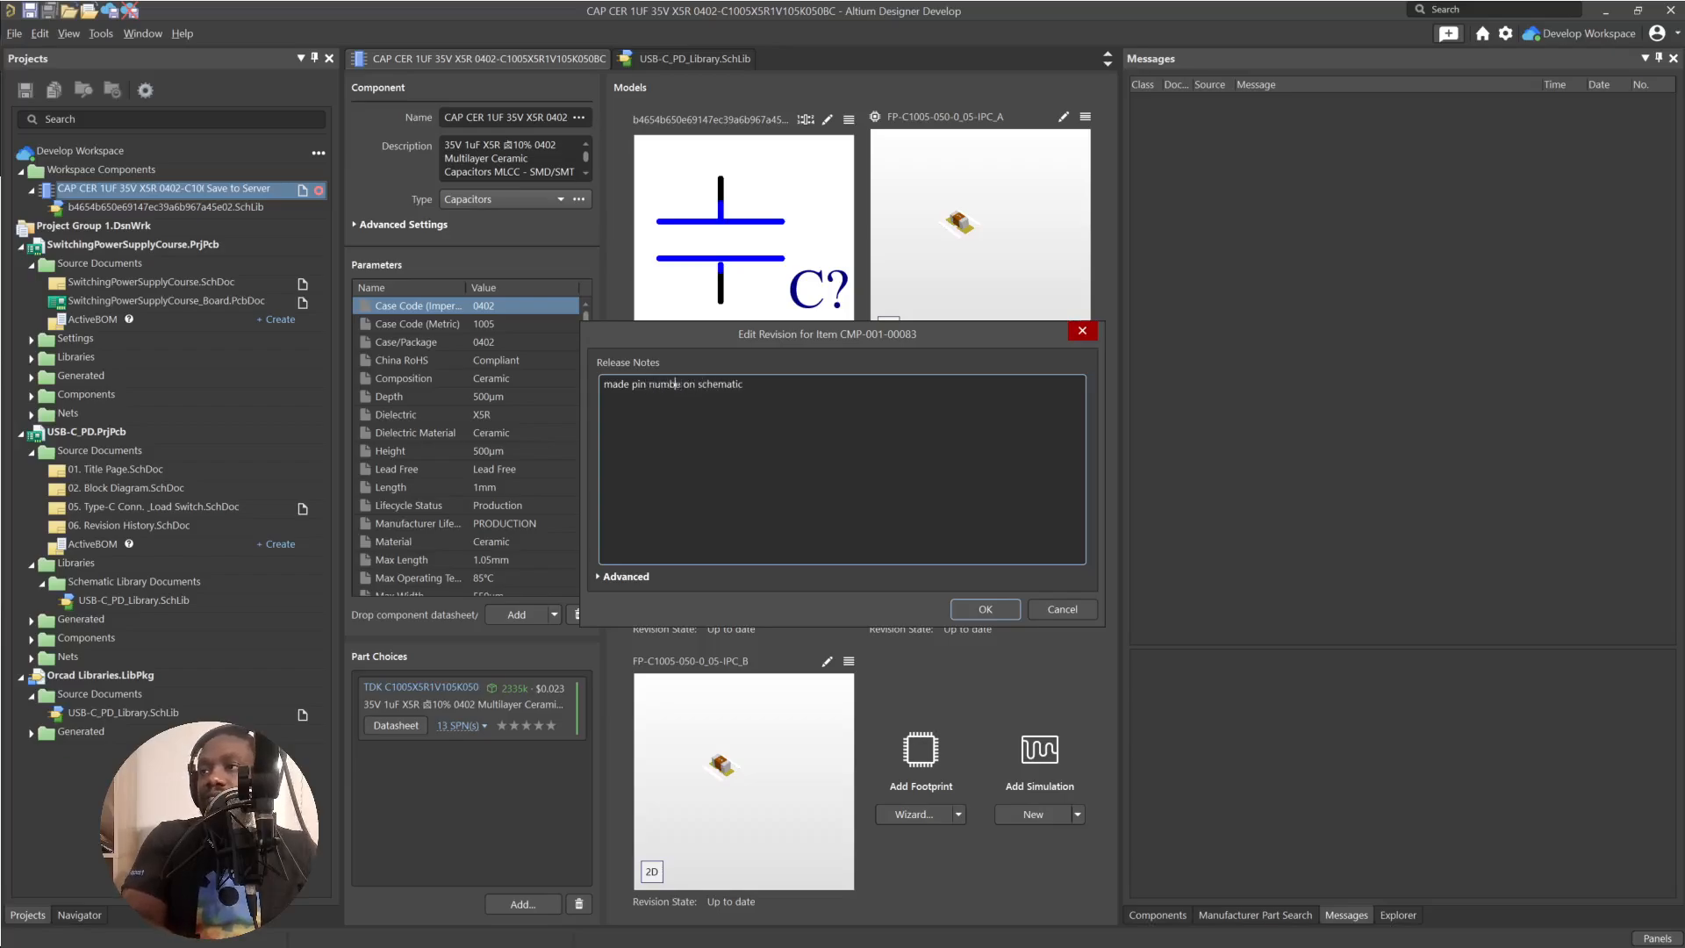
{"action": "key", "text": "BackSpace"}
{"action": "key", "text": "BackSpace"}
{"action": "key", "text": "BackSpace"}
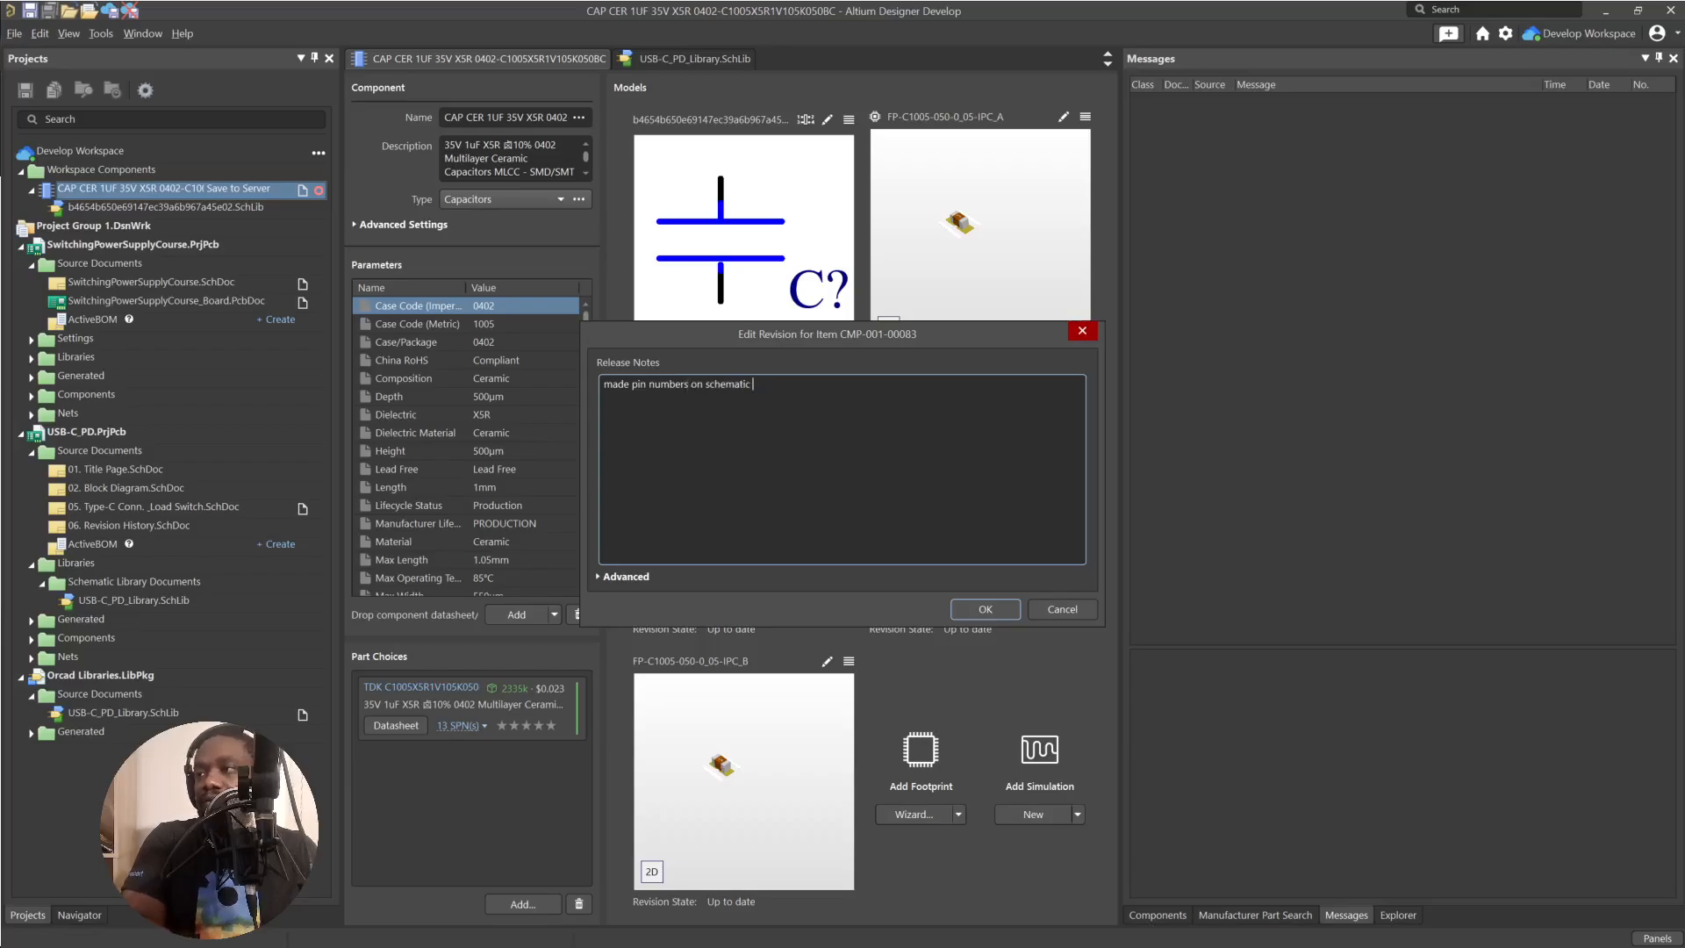
{"action": "type", "text": "note v"}
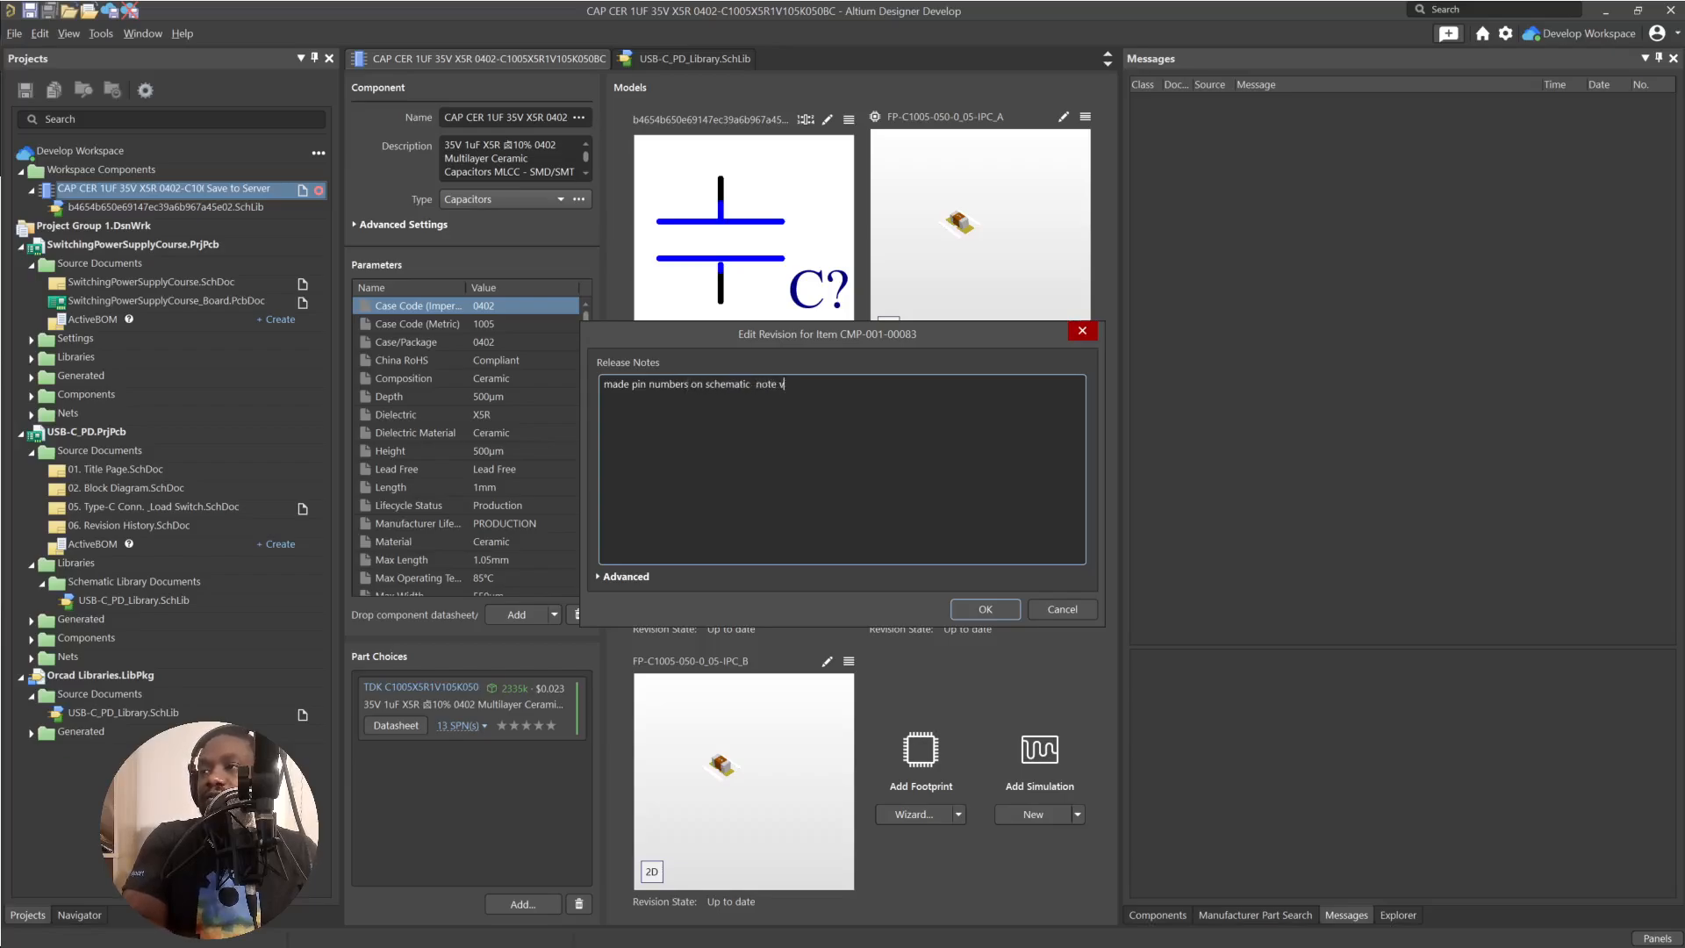
{"action": "key", "text": "BackSpace"}
{"action": "key", "text": "BackSpace"}
{"action": "key", "text": "BackSpace"}
{"action": "key", "text": "BackSpace"}
{"action": "key", "text": "BackSpace"}
{"action": "key", "text": "BackSpace"}
{"action": "type", "text": "not"}
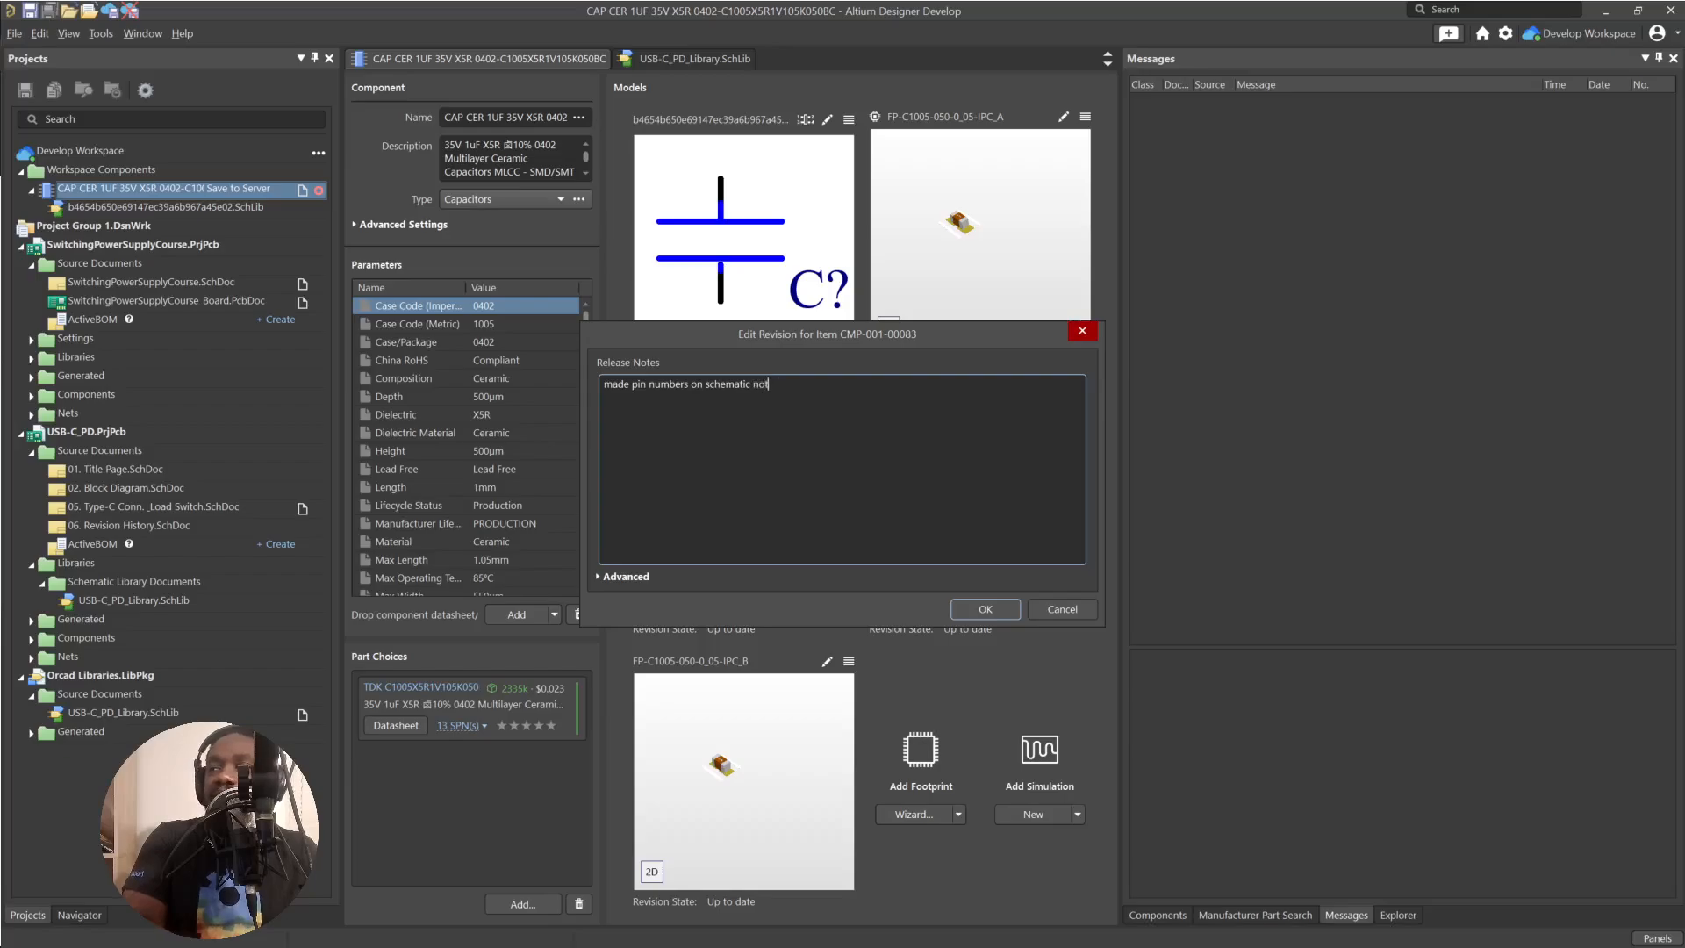
{"action": "type", "text": " visible"}
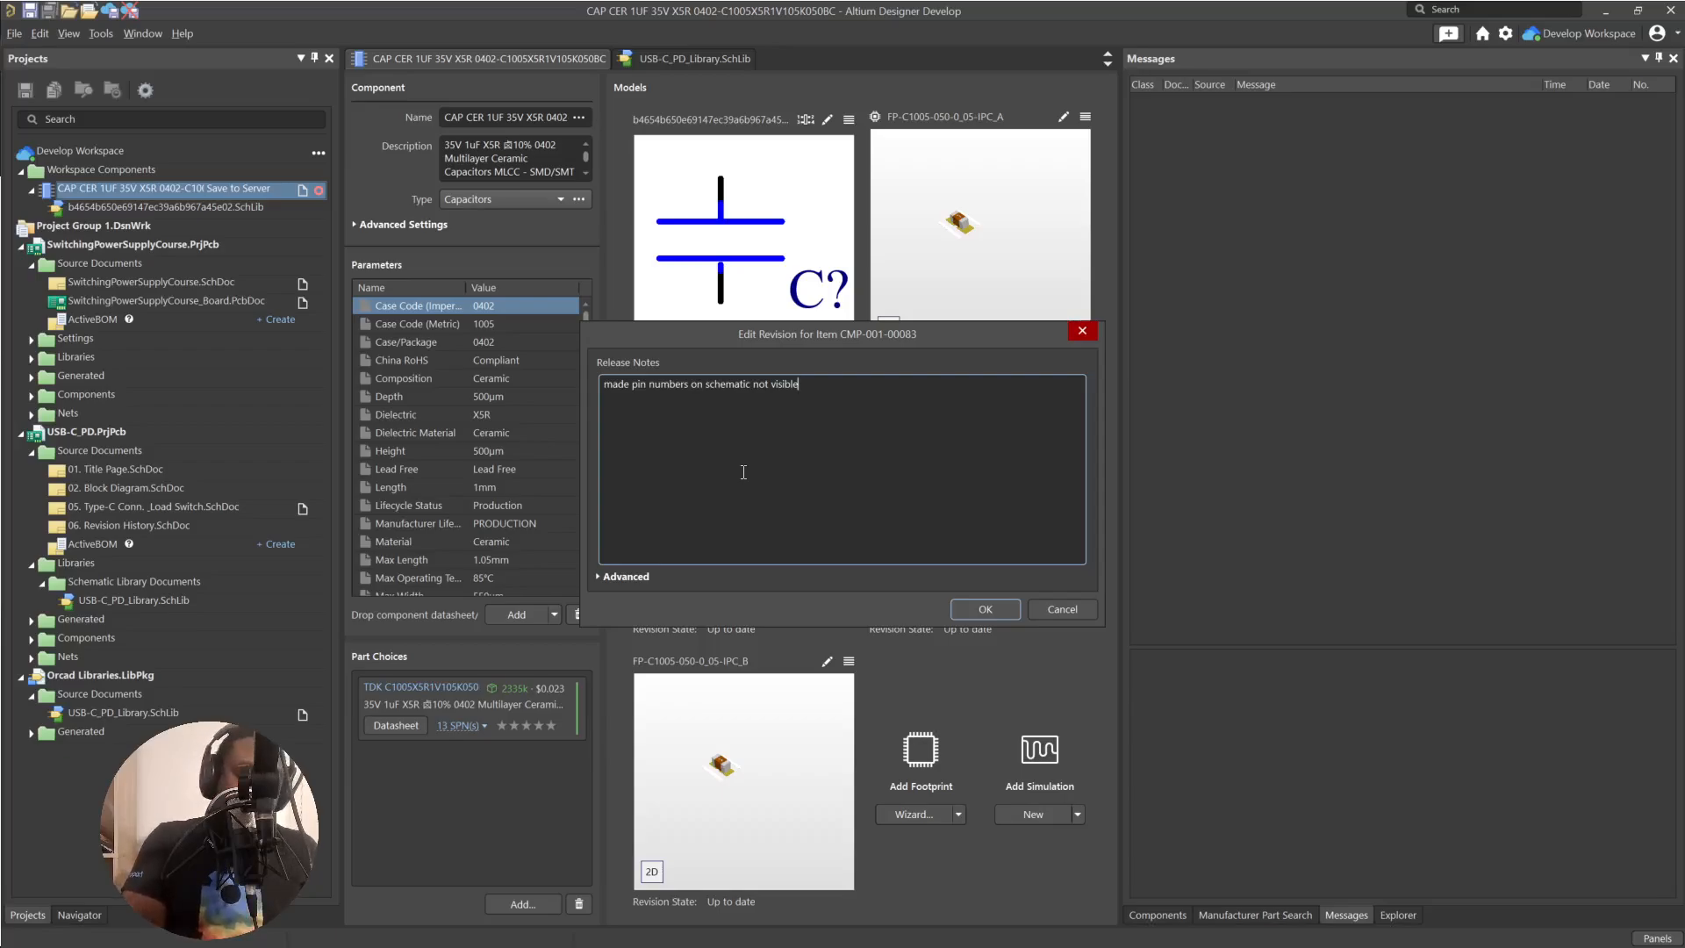
{"action": "type", "text": " C8"}
{"action": "key", "text": "BackSpace"}
{"action": "key", "text": "BackSpace"}
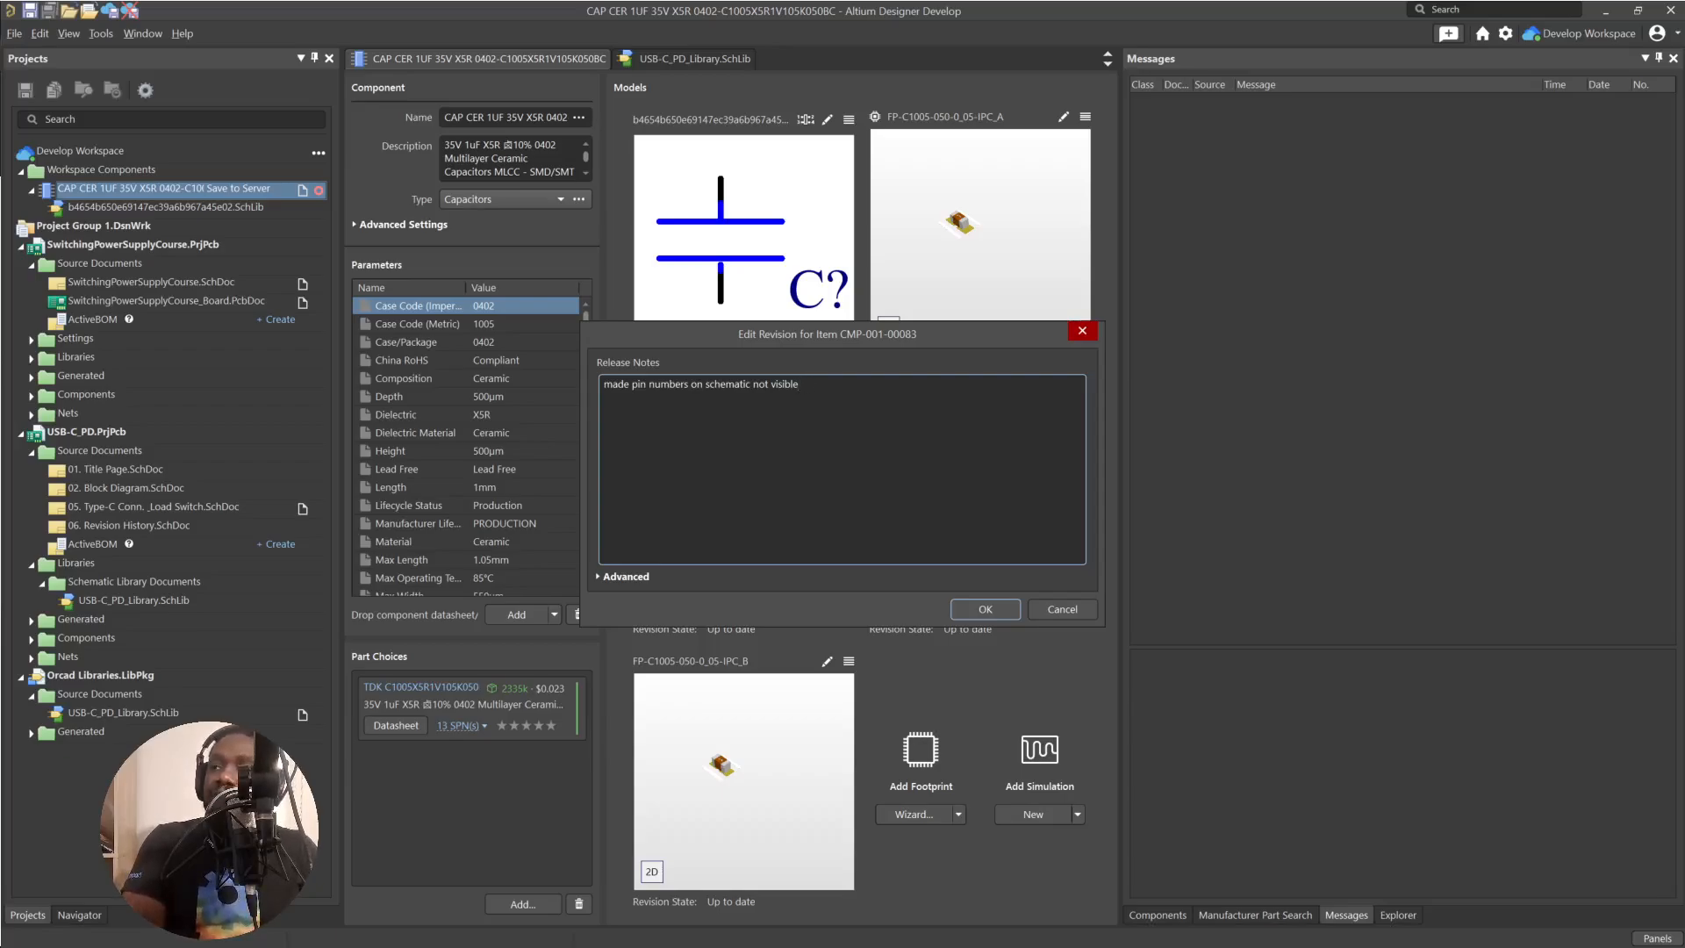
{"action": "key", "text": "BackSpace"}
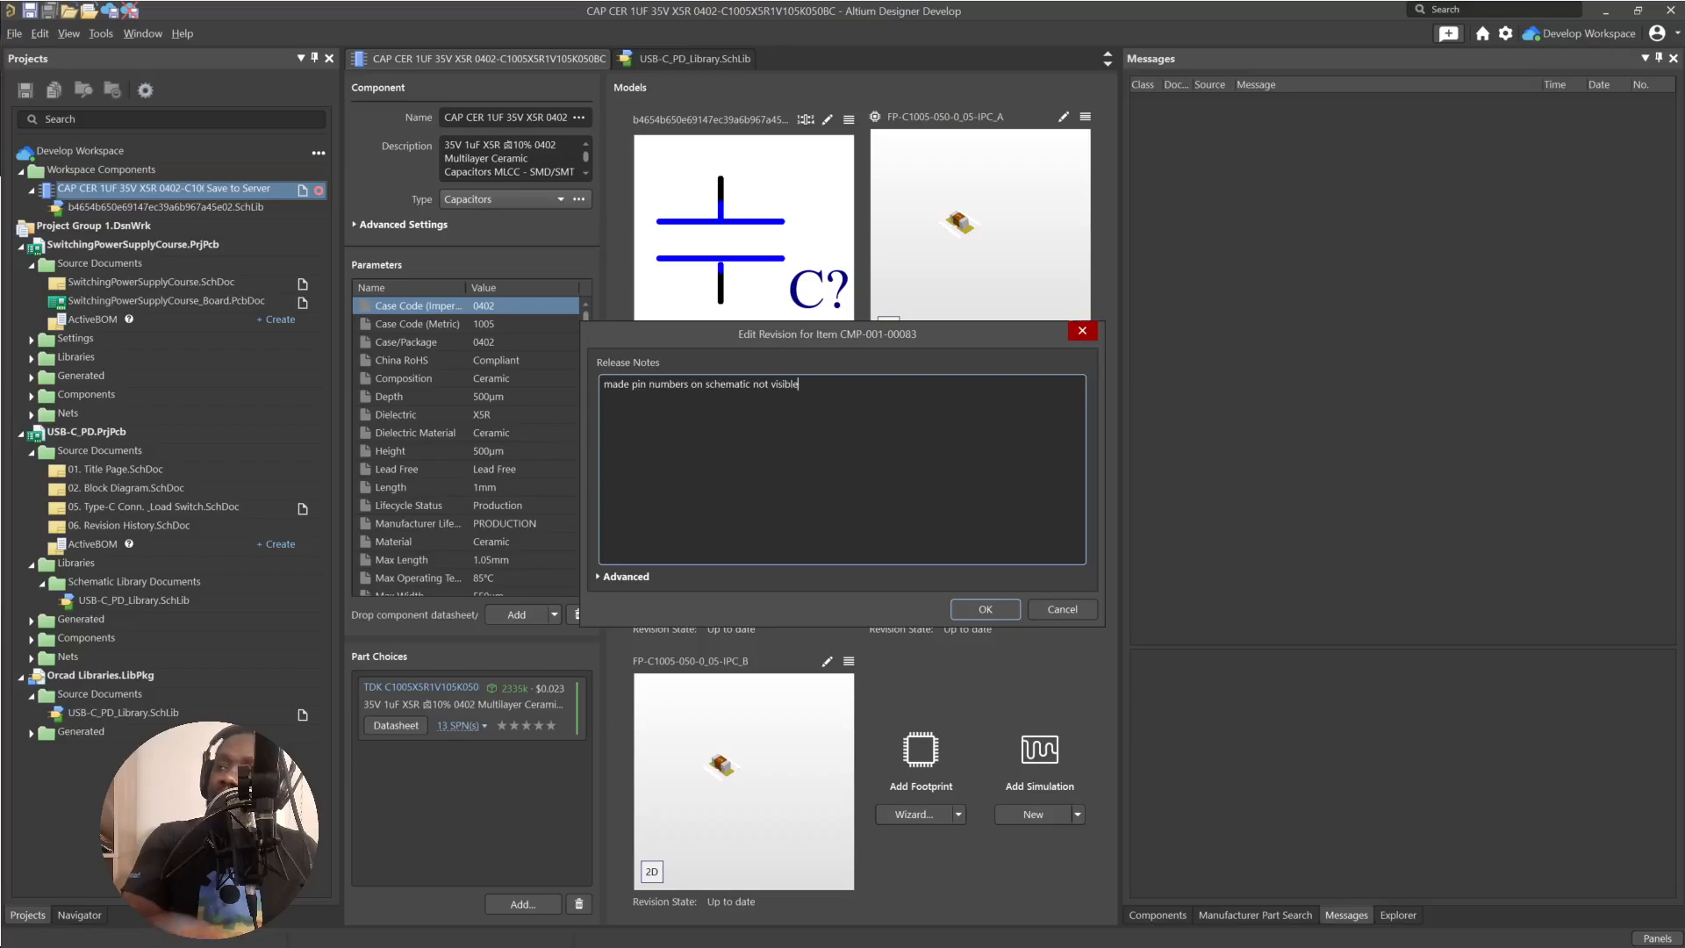
{"action": "left_click", "coordinate": [975, 609]}
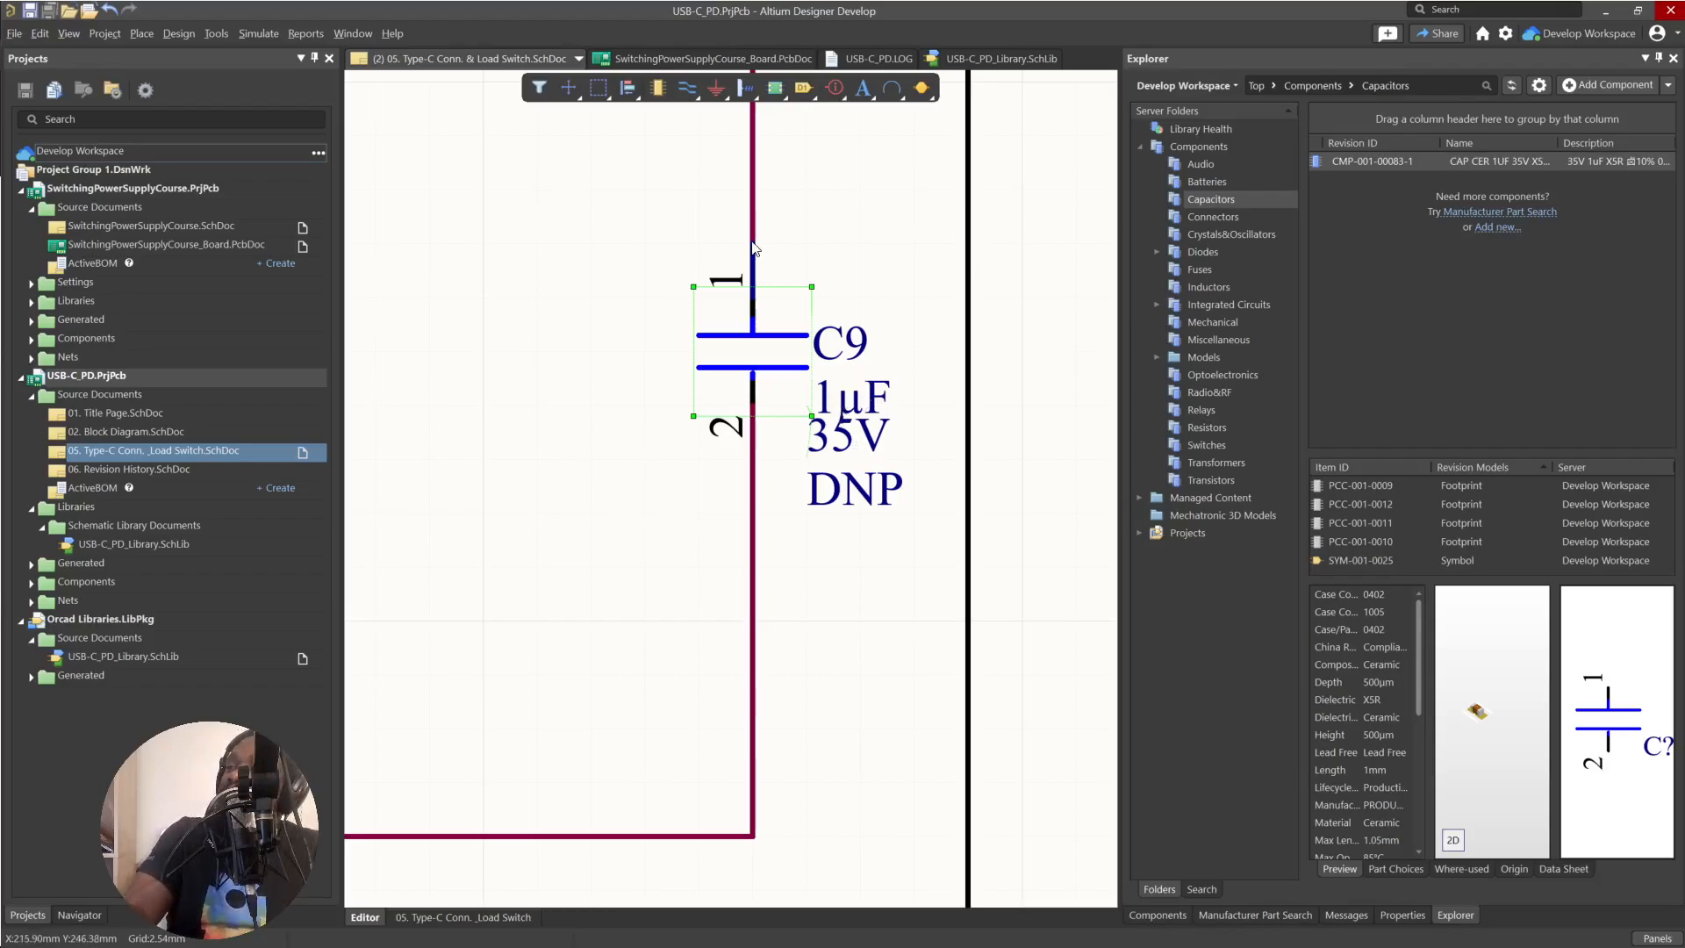
{"action": "right_click", "coordinate": [740, 351]}
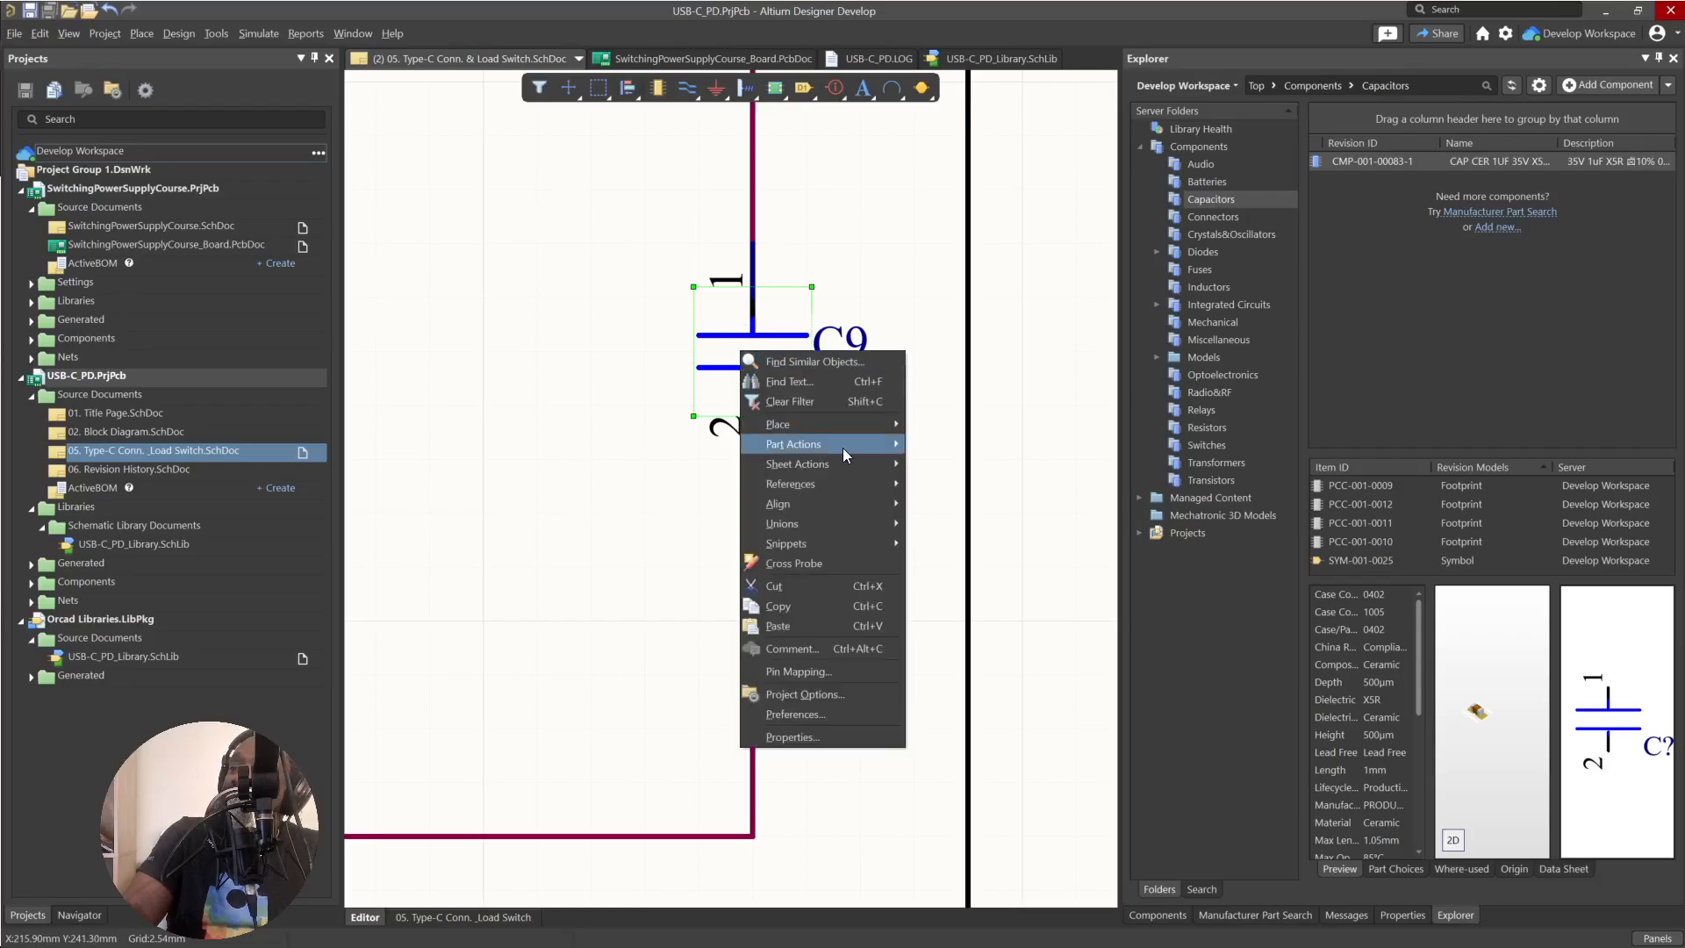
{"action": "mouse_move", "coordinate": [846, 444]}
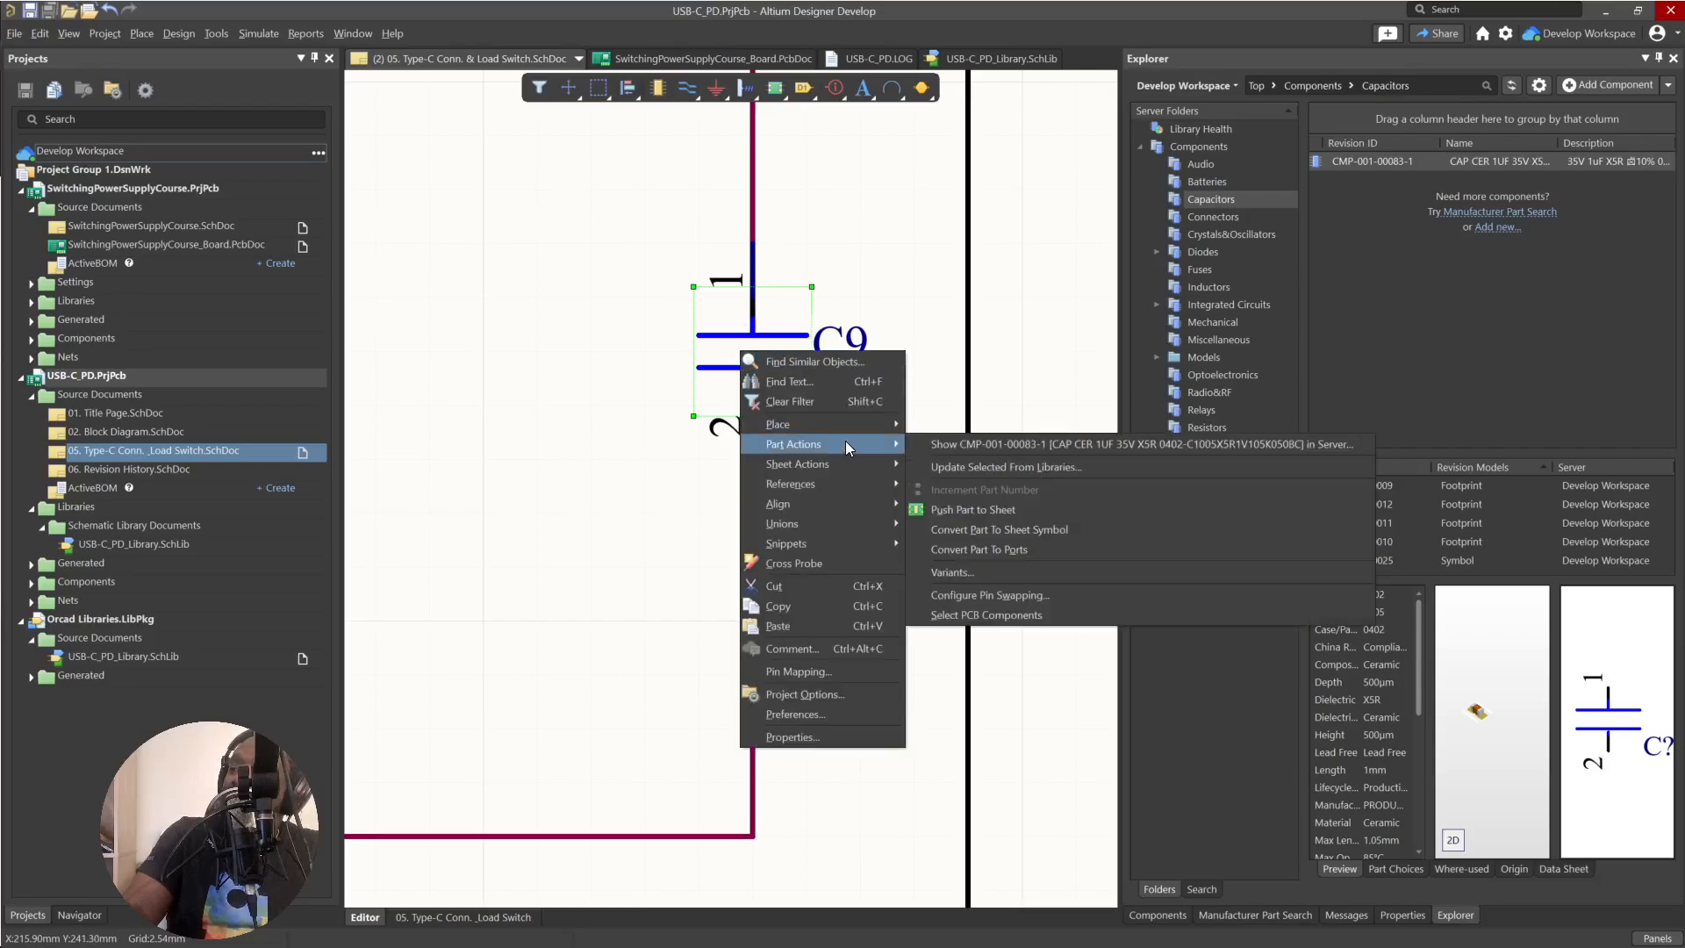
{"action": "left_click", "coordinate": [830, 197]}
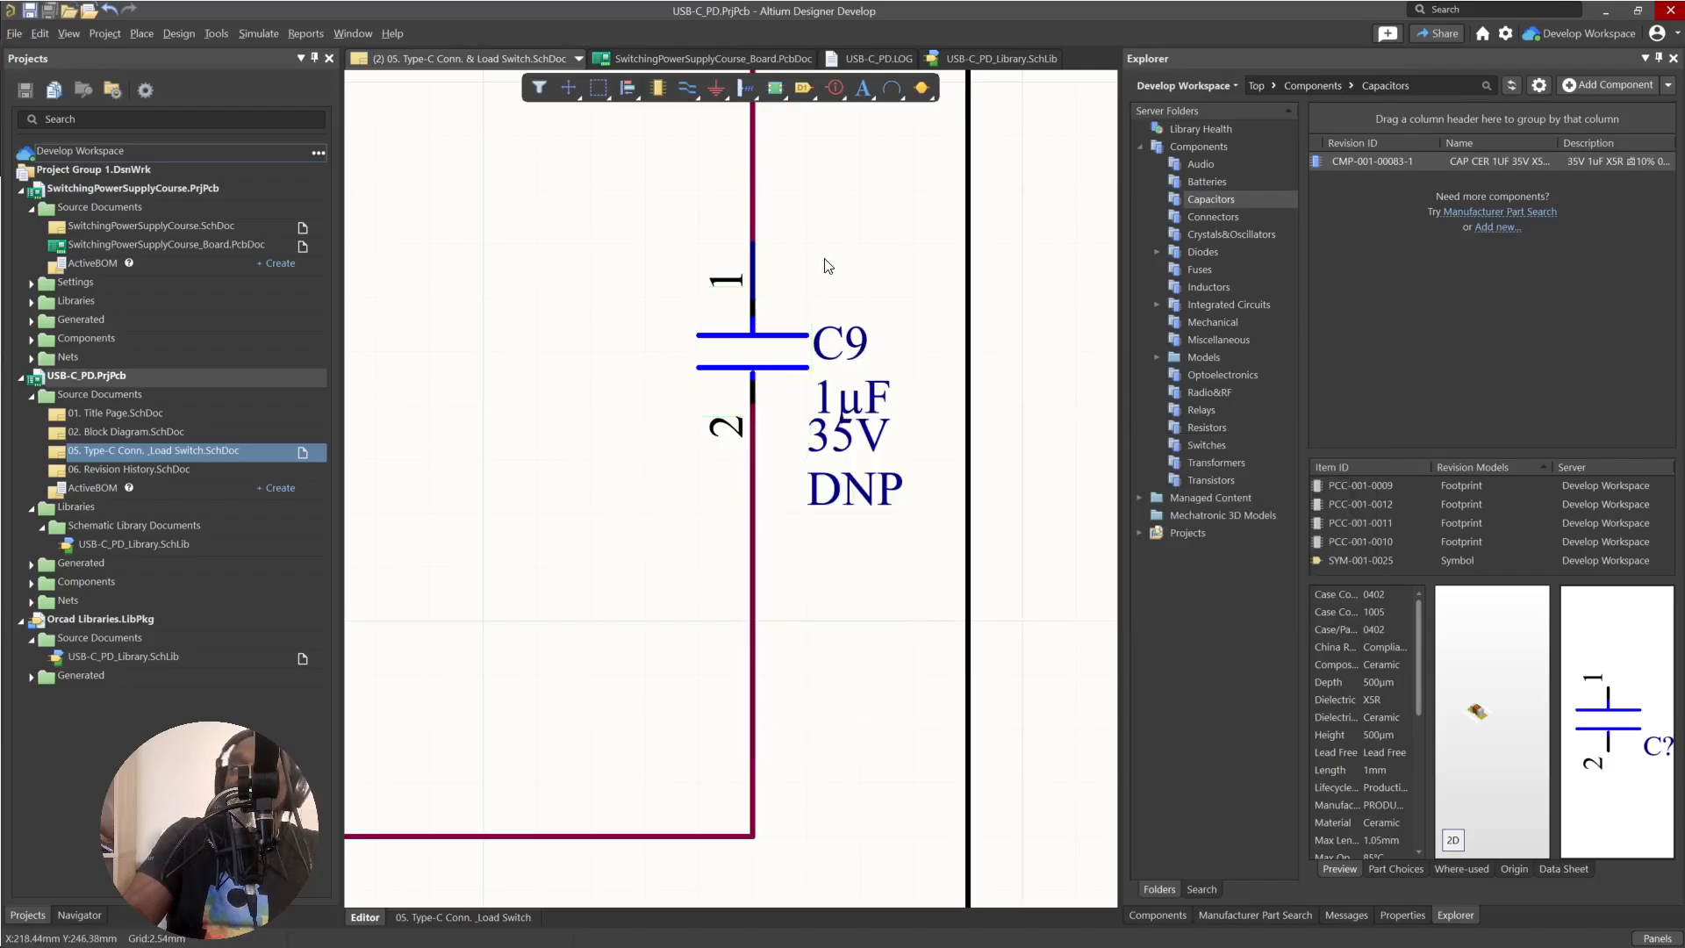
{"action": "scroll", "coordinate": [847, 265], "scroll_direction": "down", "scroll_amount": 5, "text": "ctrl"}
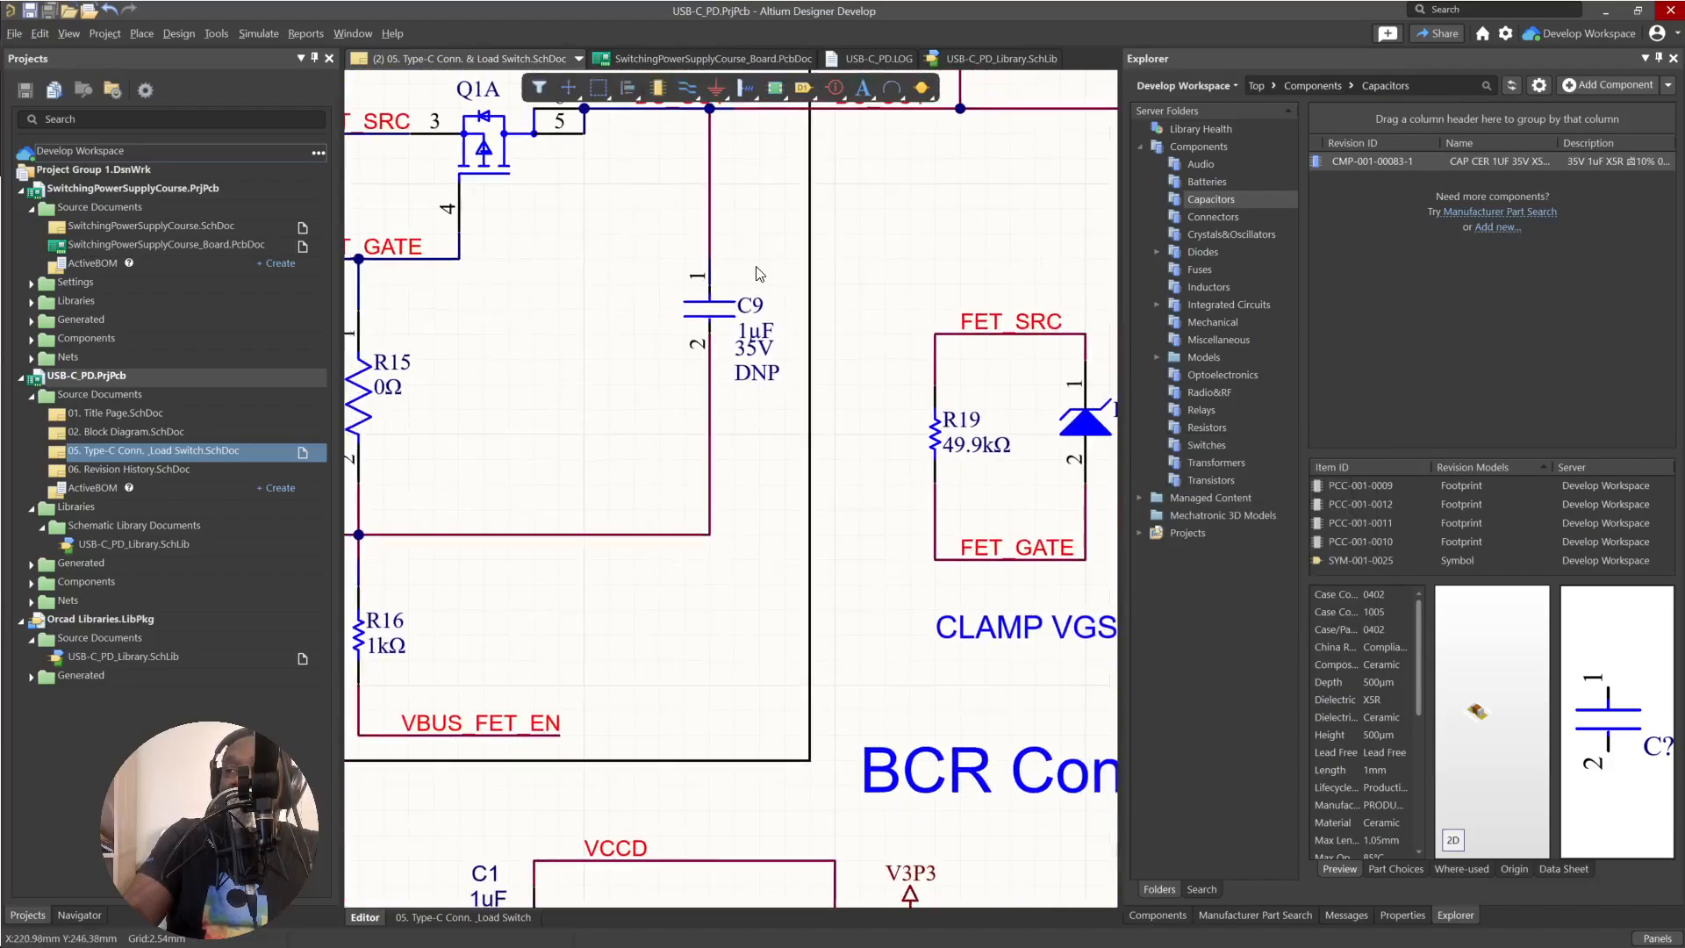
{"action": "scroll", "coordinate": [733, 293], "scroll_direction": "up", "scroll_amount": 3, "text": "ctrl"}
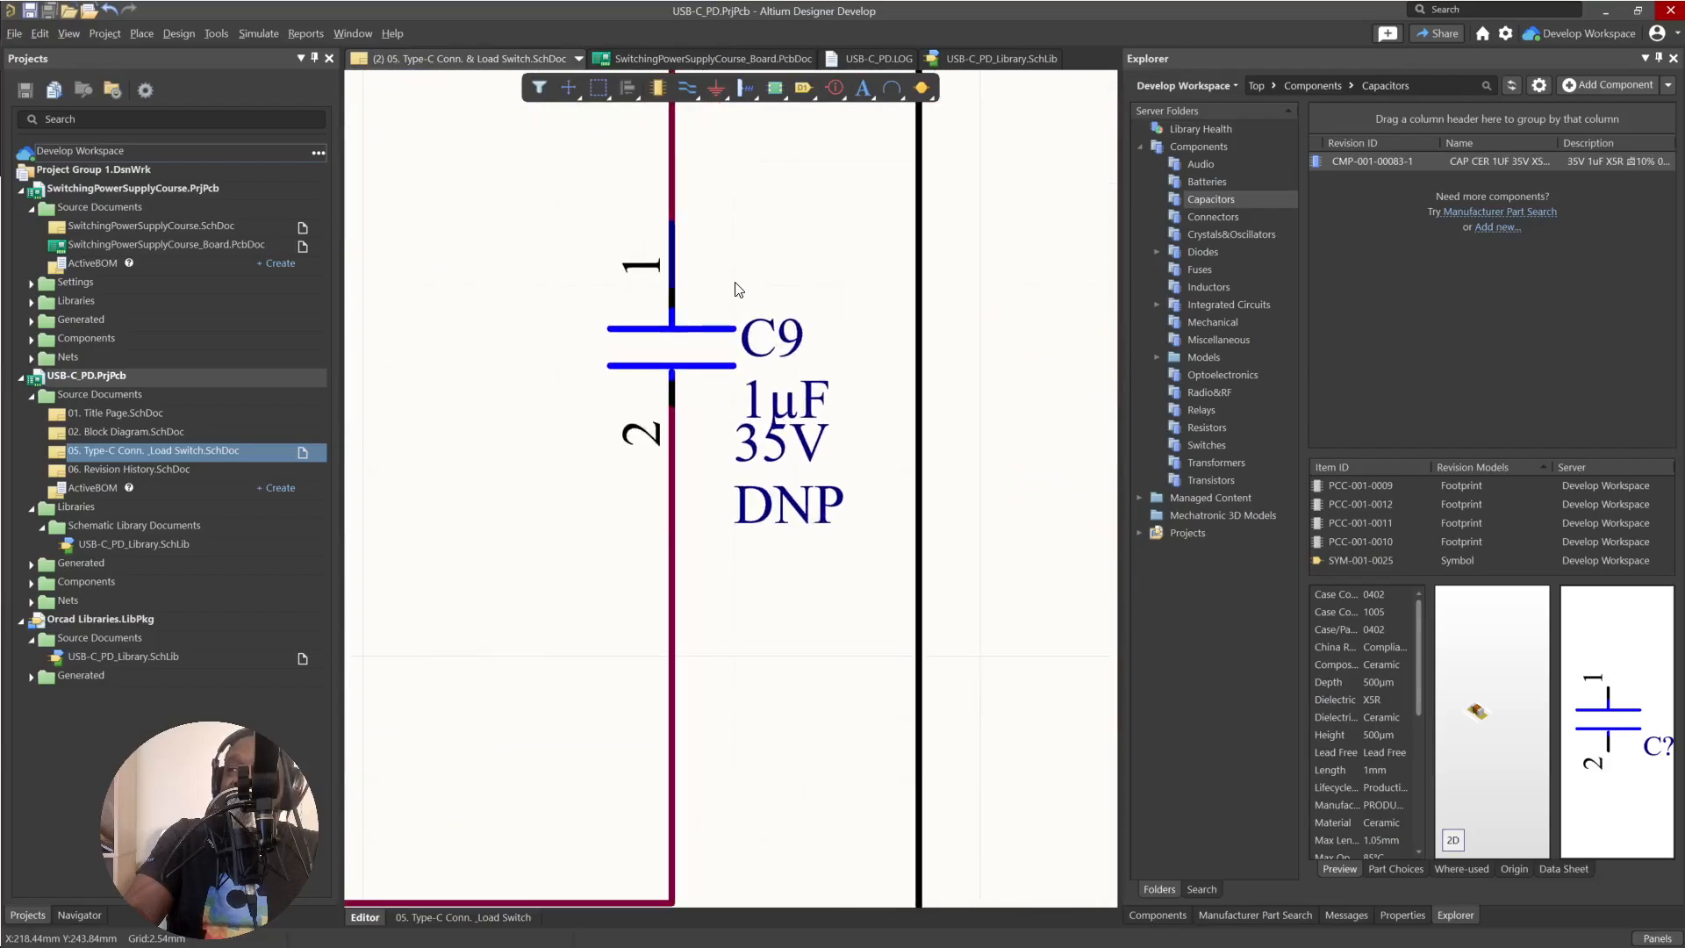
Set up a library update for capacitor C9 only, keeping full symbol replacement and latest revision, and generate its engineering change order.
{"action": "left_click", "coordinate": [685, 346]}
{"action": "right_click", "coordinate": [684, 348]}
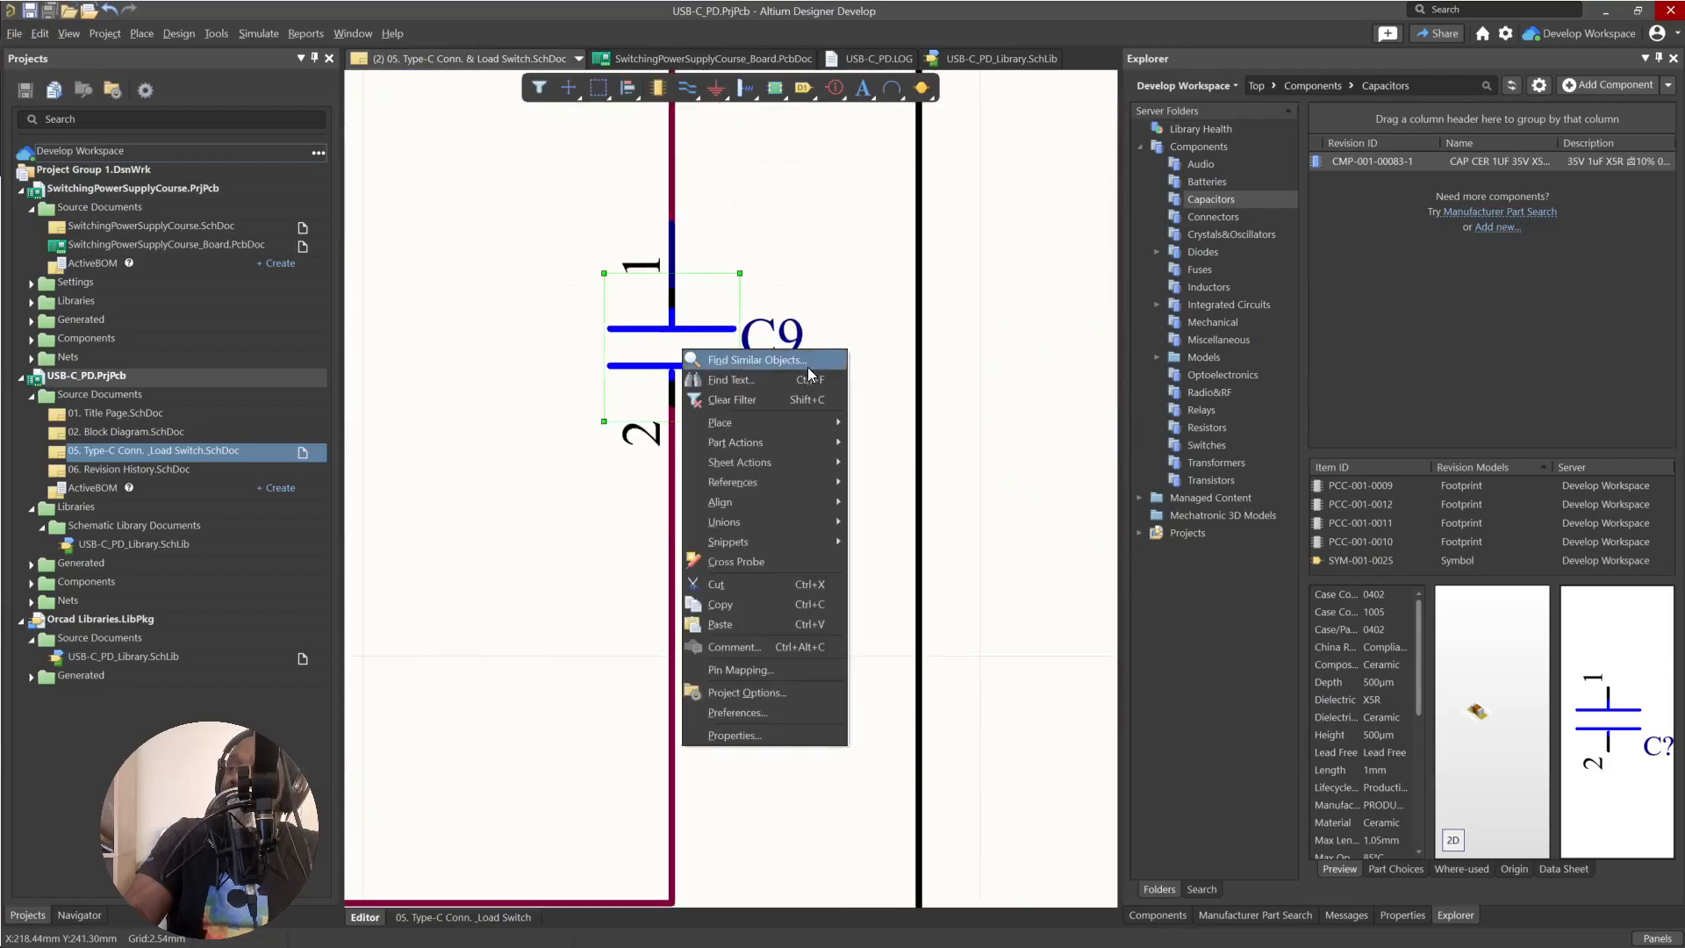
{"action": "mouse_move", "coordinate": [803, 441]}
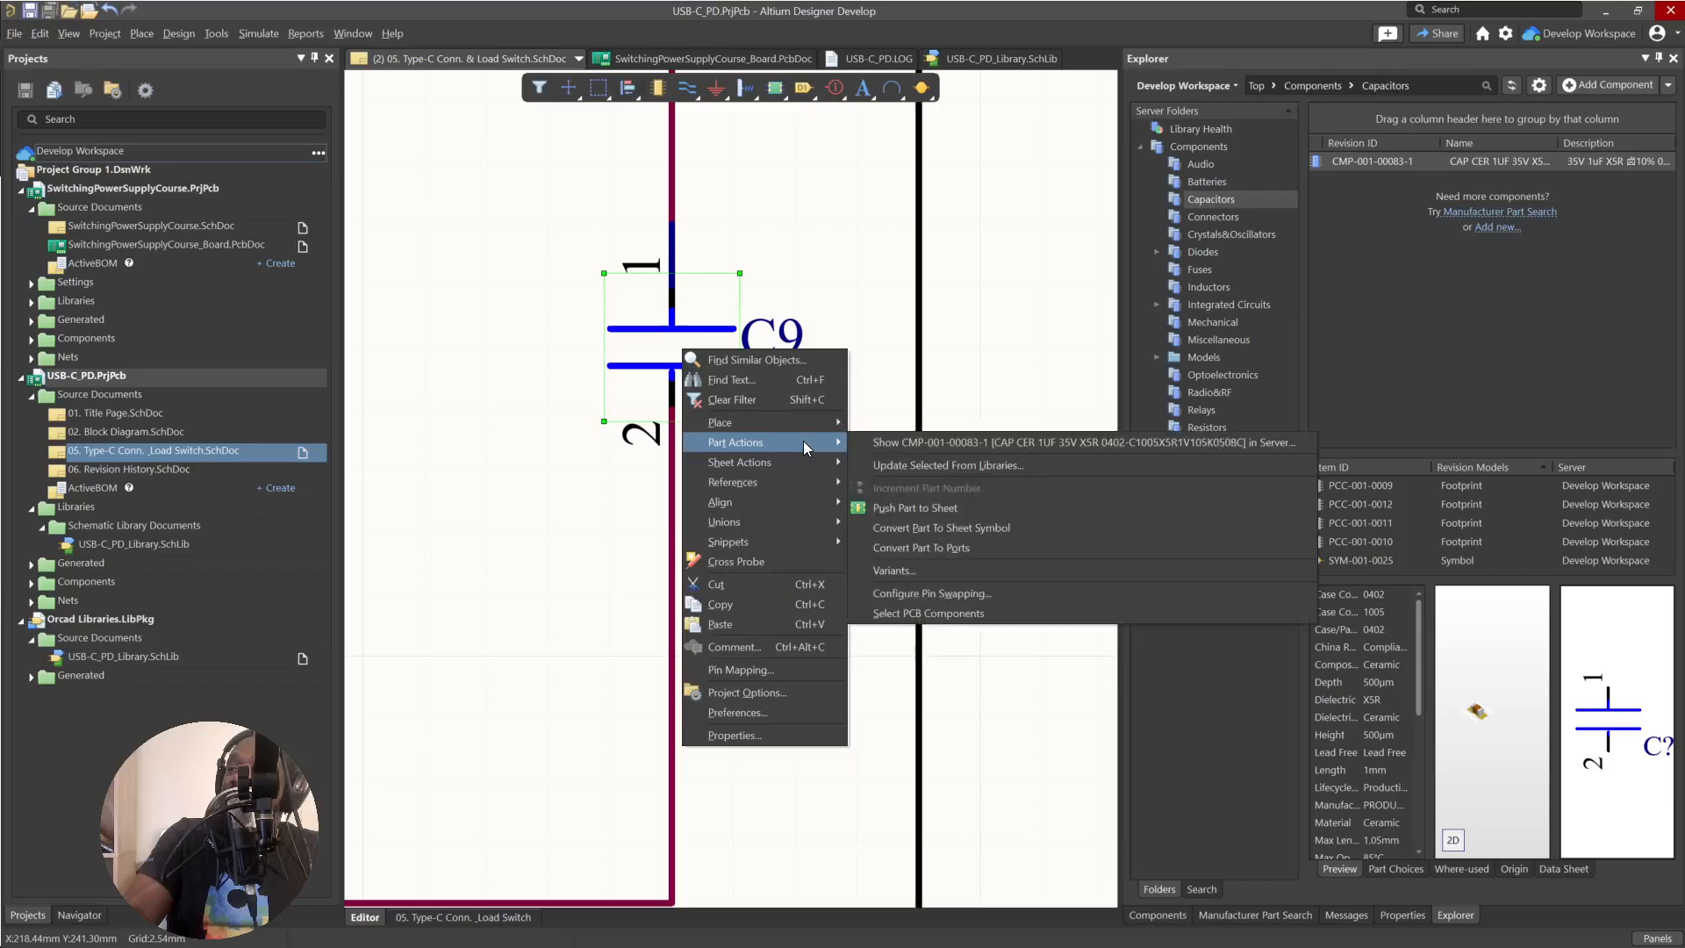
{"action": "left_click", "coordinate": [941, 464]}
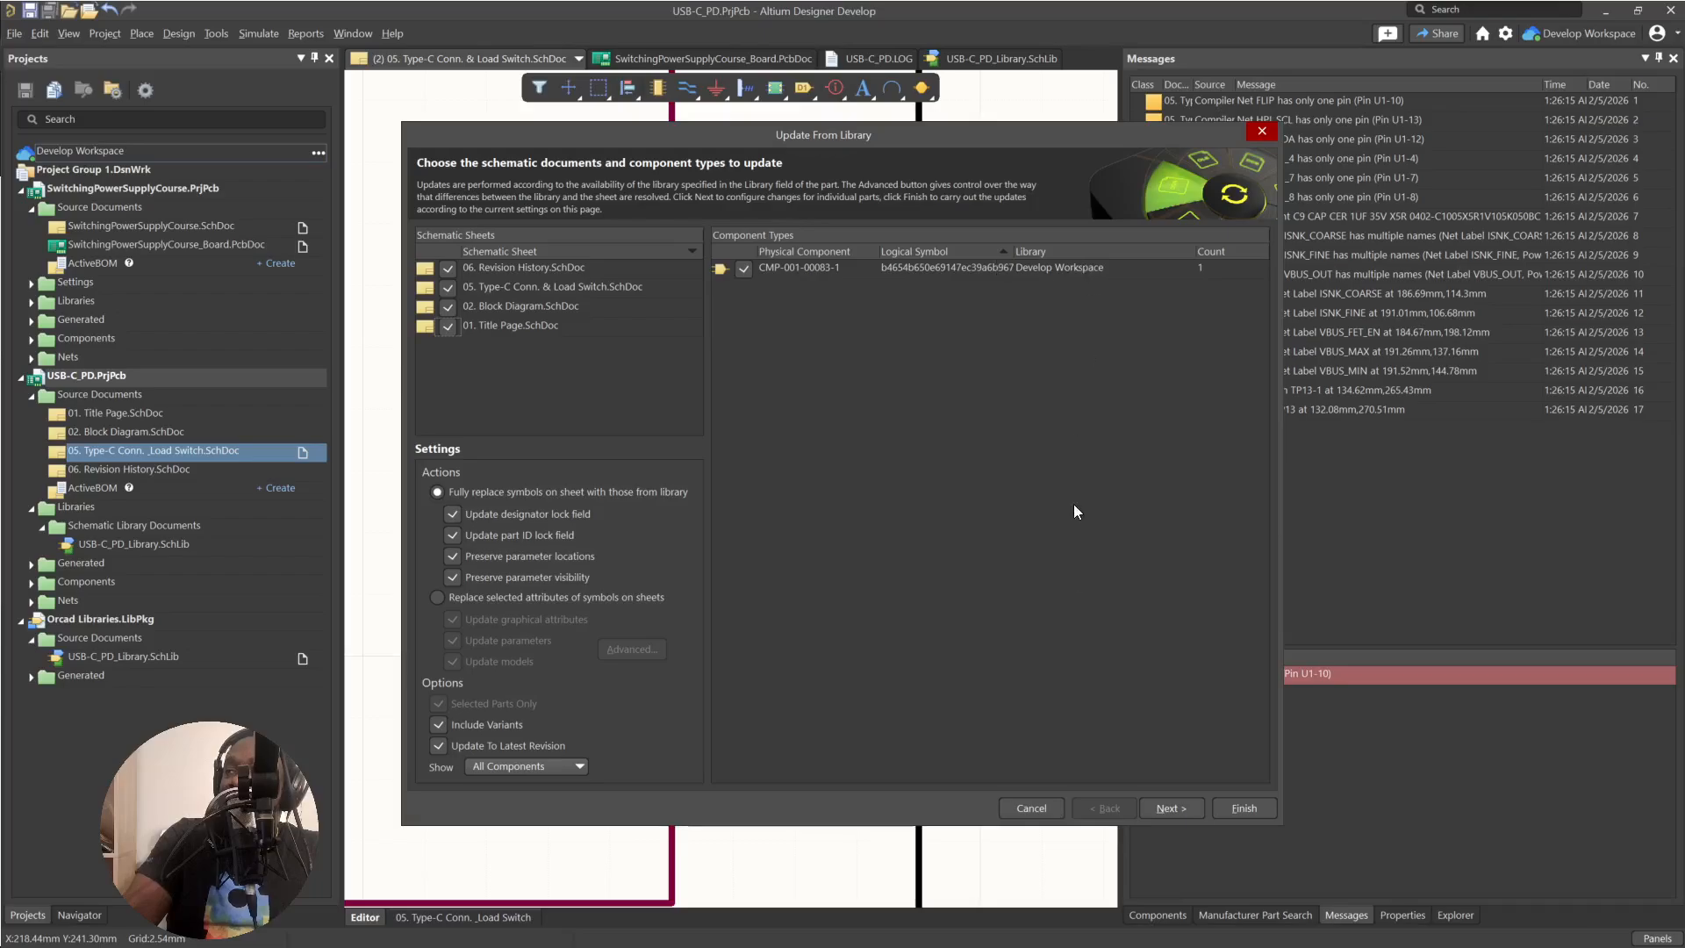
{"action": "left_click", "coordinate": [1077, 263]}
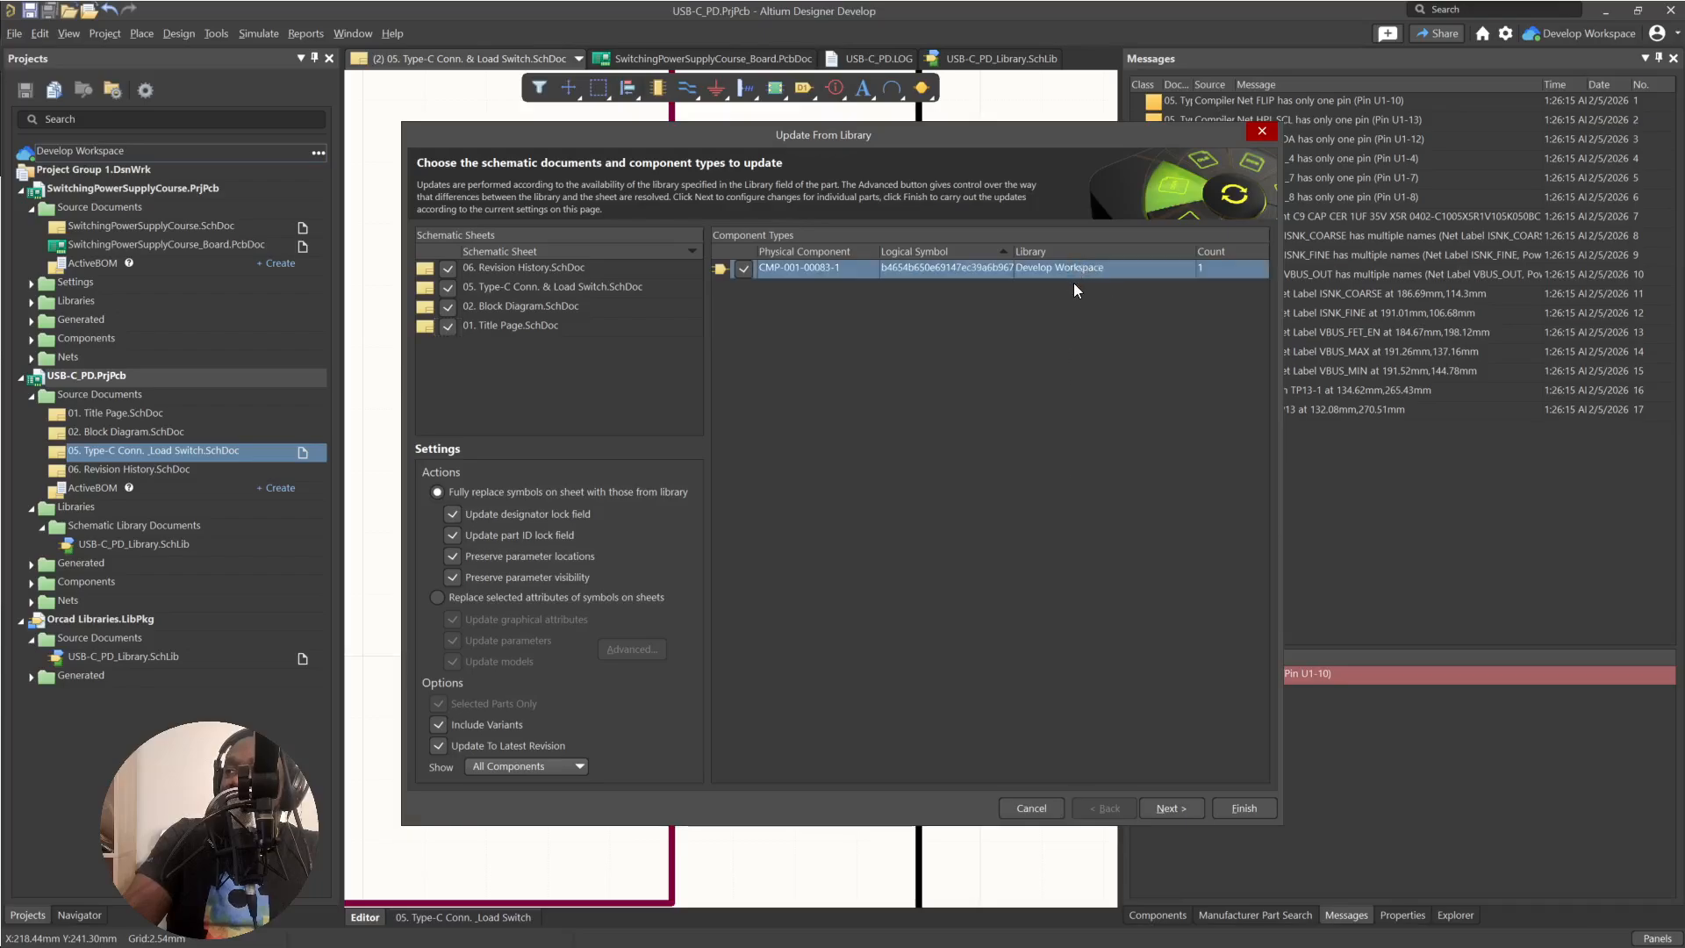
{"action": "left_click", "coordinate": [1182, 812]}
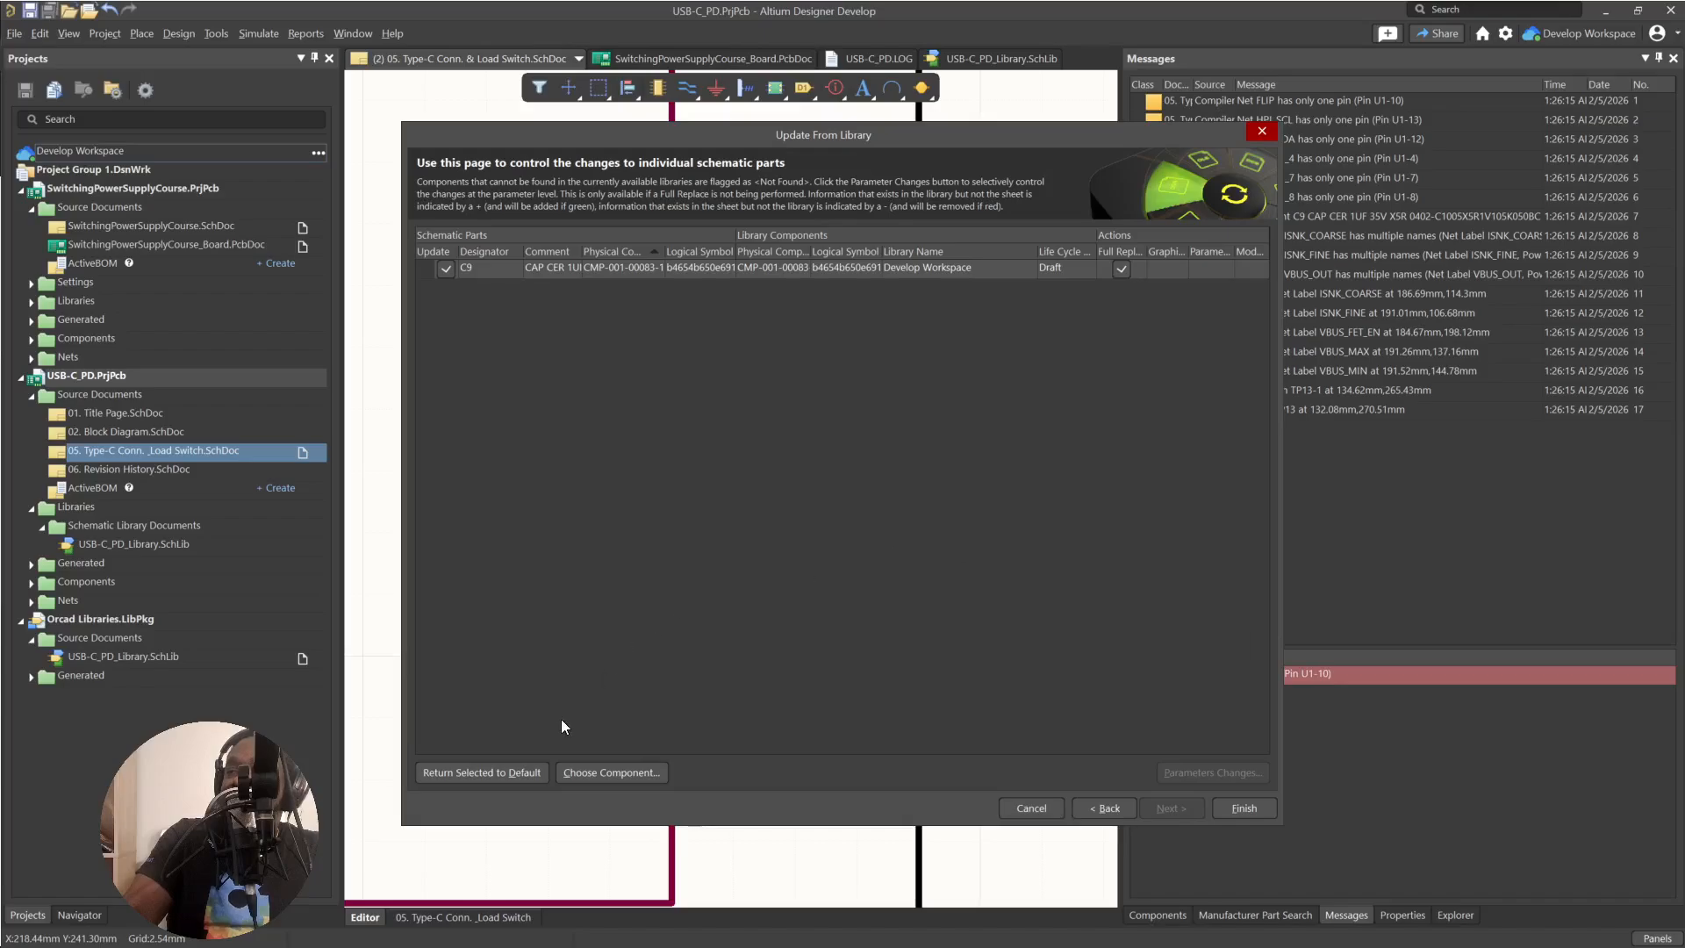
{"action": "left_click", "coordinate": [1188, 271]}
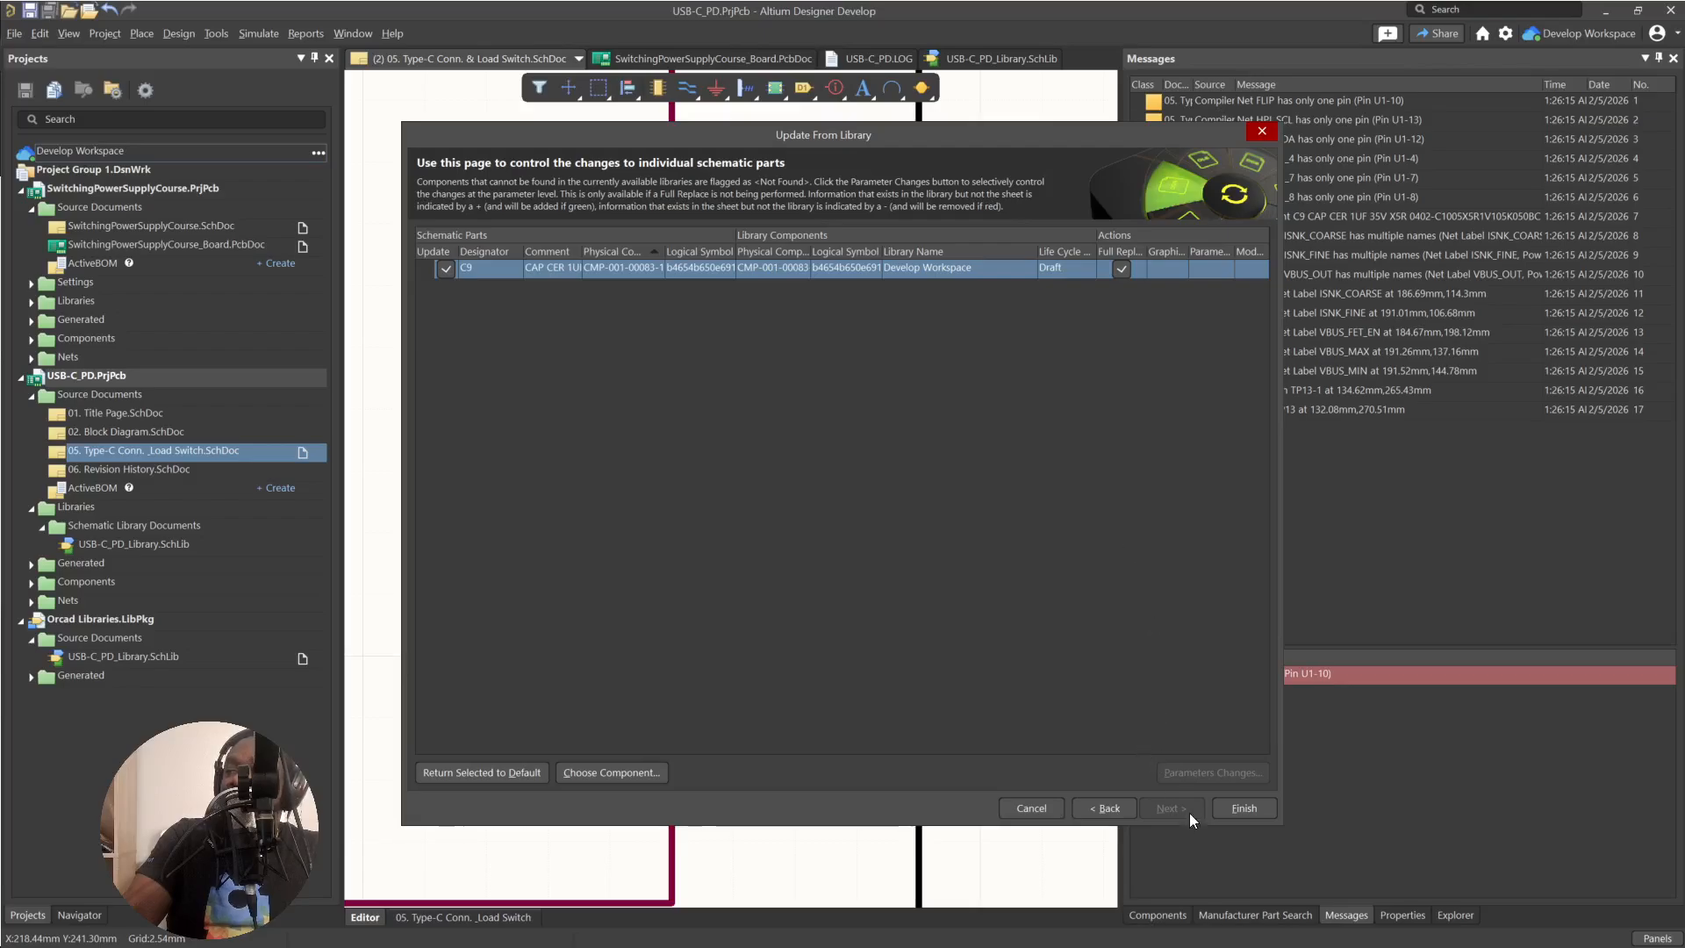
{"action": "left_click", "coordinate": [1229, 808]}
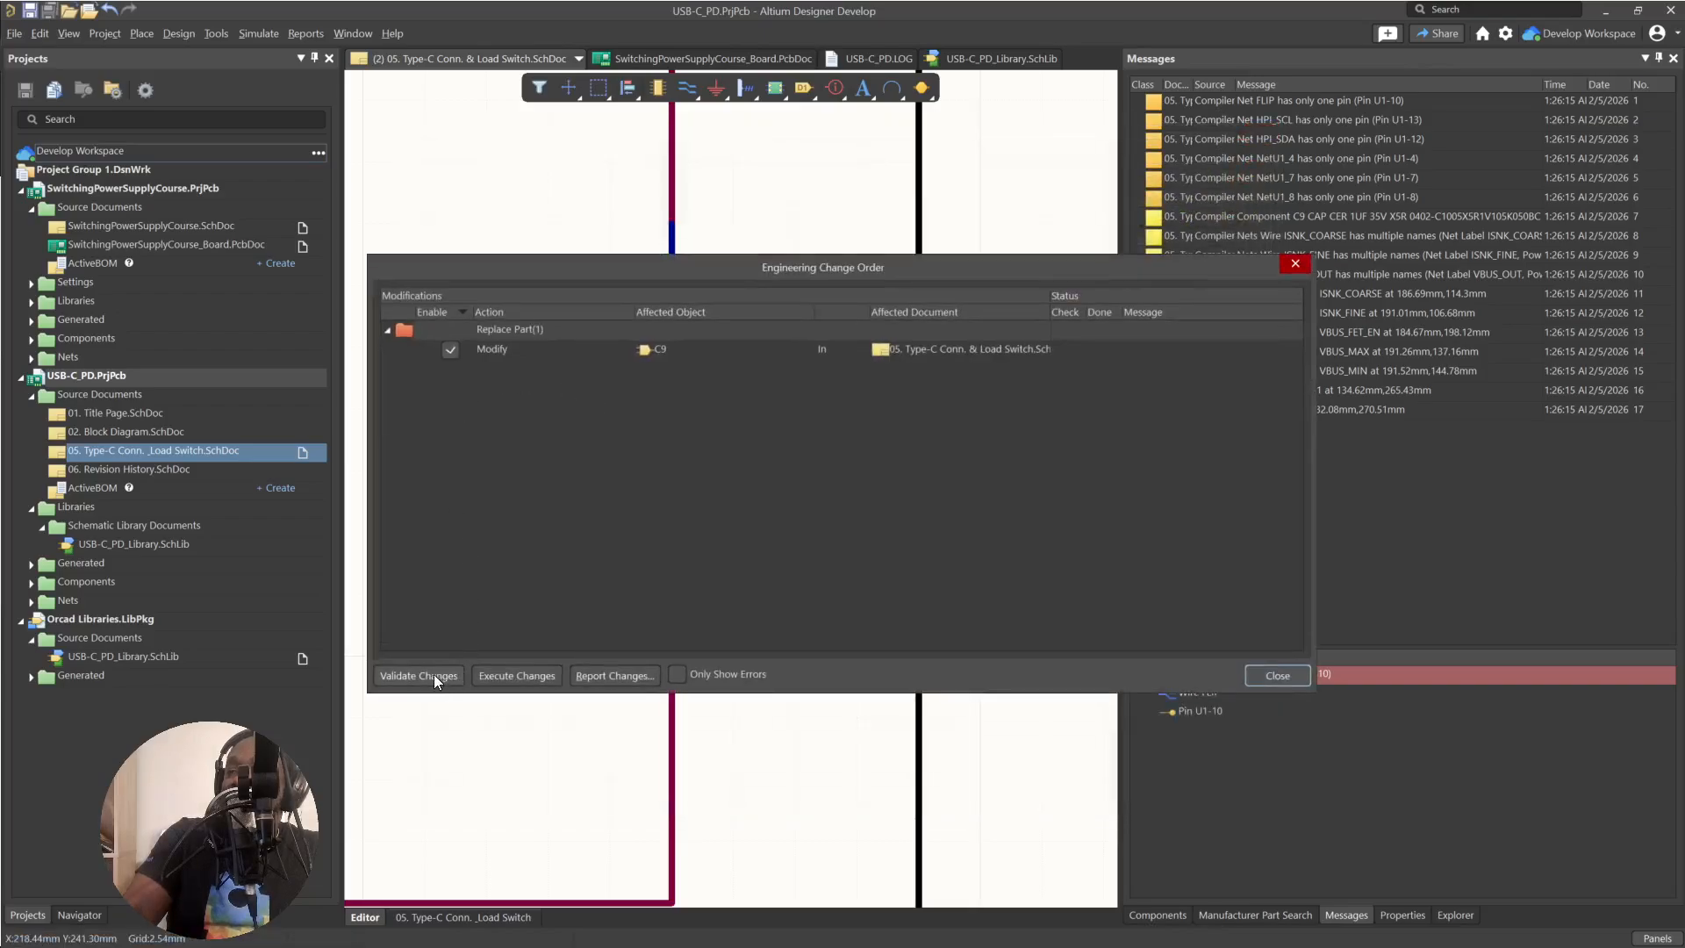
Validate and execute the change order that replaces C9 on the Type-C Conn. & Load Switch sheet, and close it.
{"action": "left_click", "coordinate": [434, 675]}
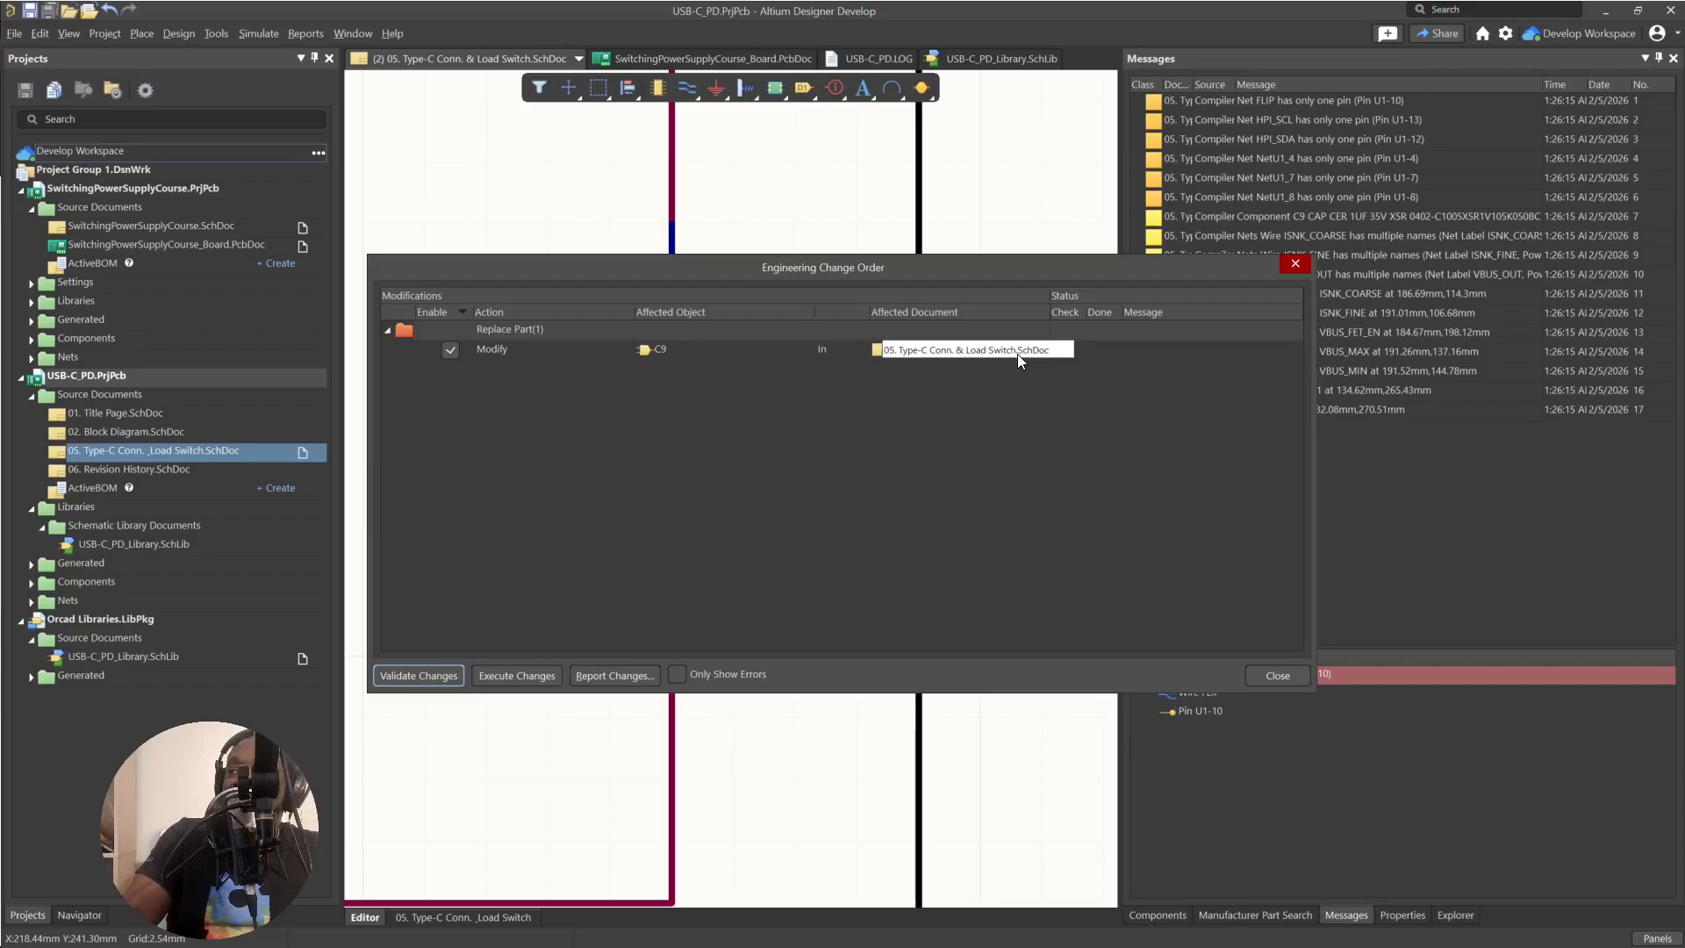
{"action": "left_click", "coordinate": [515, 681]}
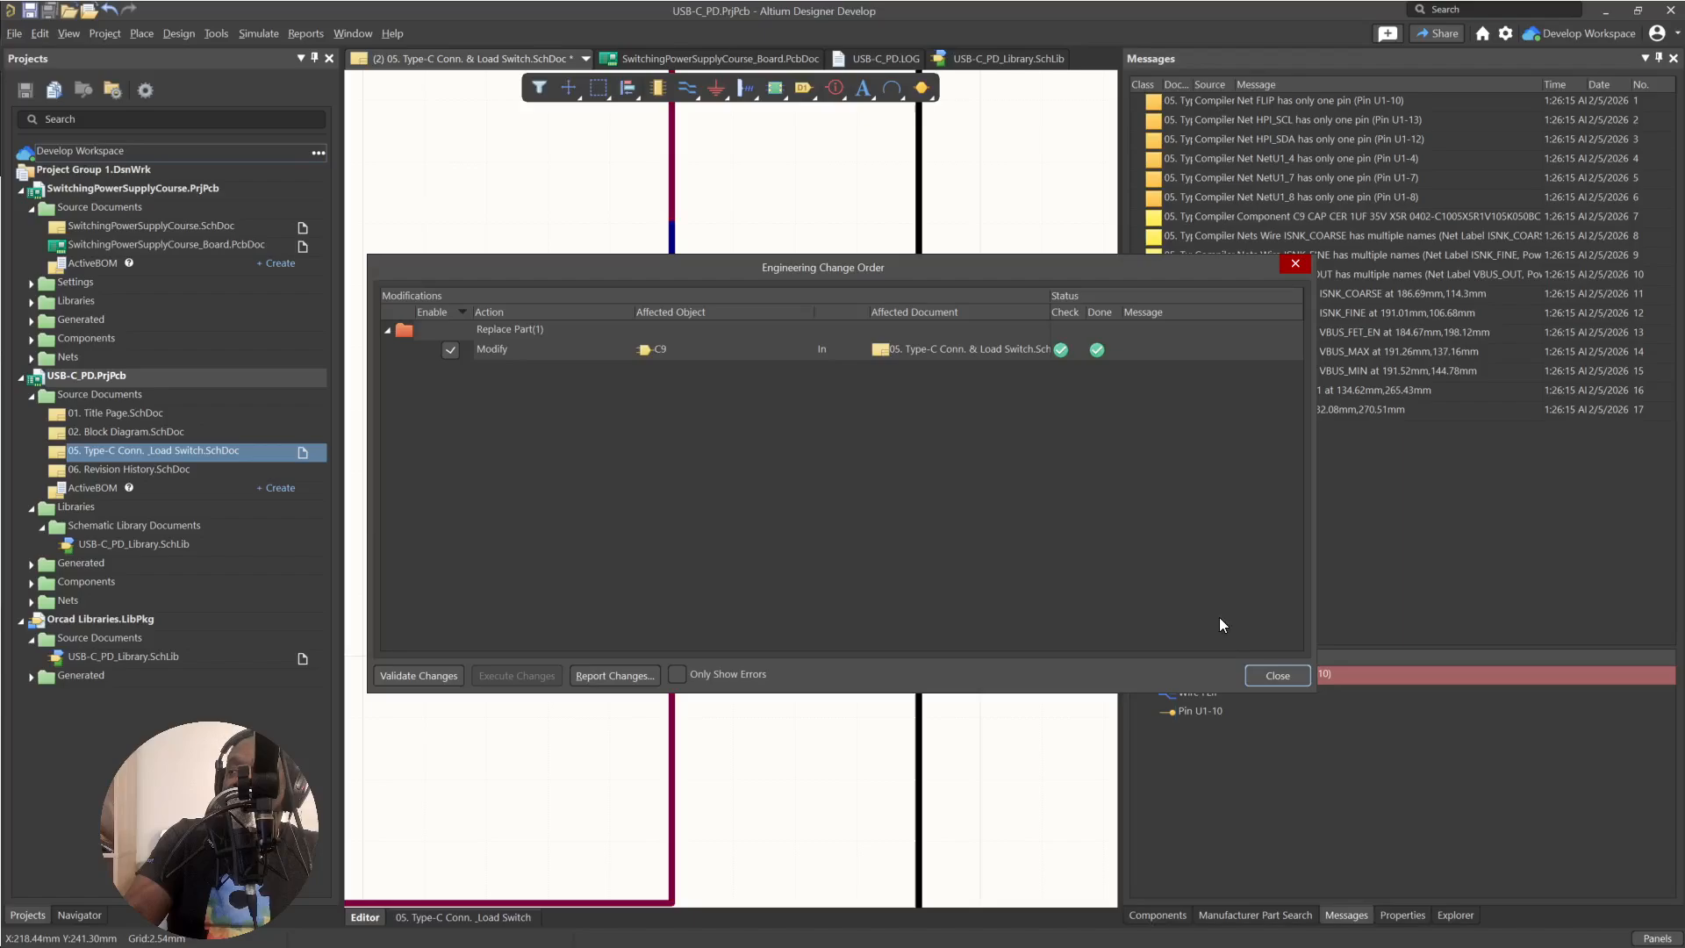
{"action": "left_click", "coordinate": [1276, 675]}
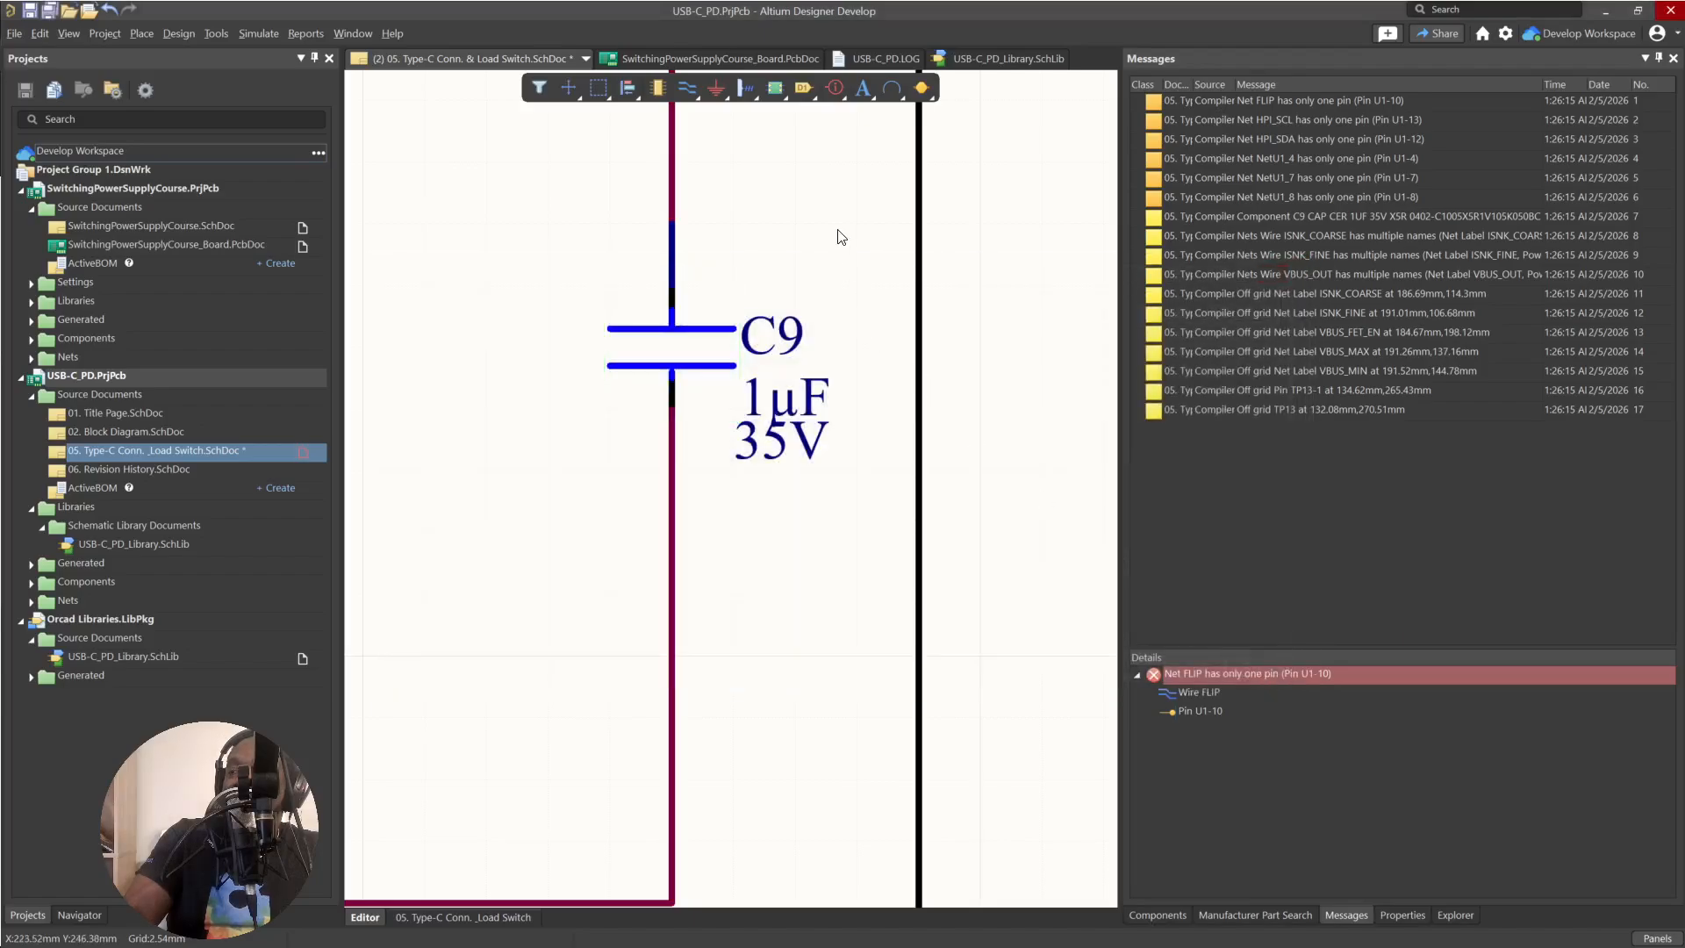
{"action": "scroll", "coordinate": [714, 329], "scroll_direction": "down", "scroll_amount": 1, "text": "ctrl"}
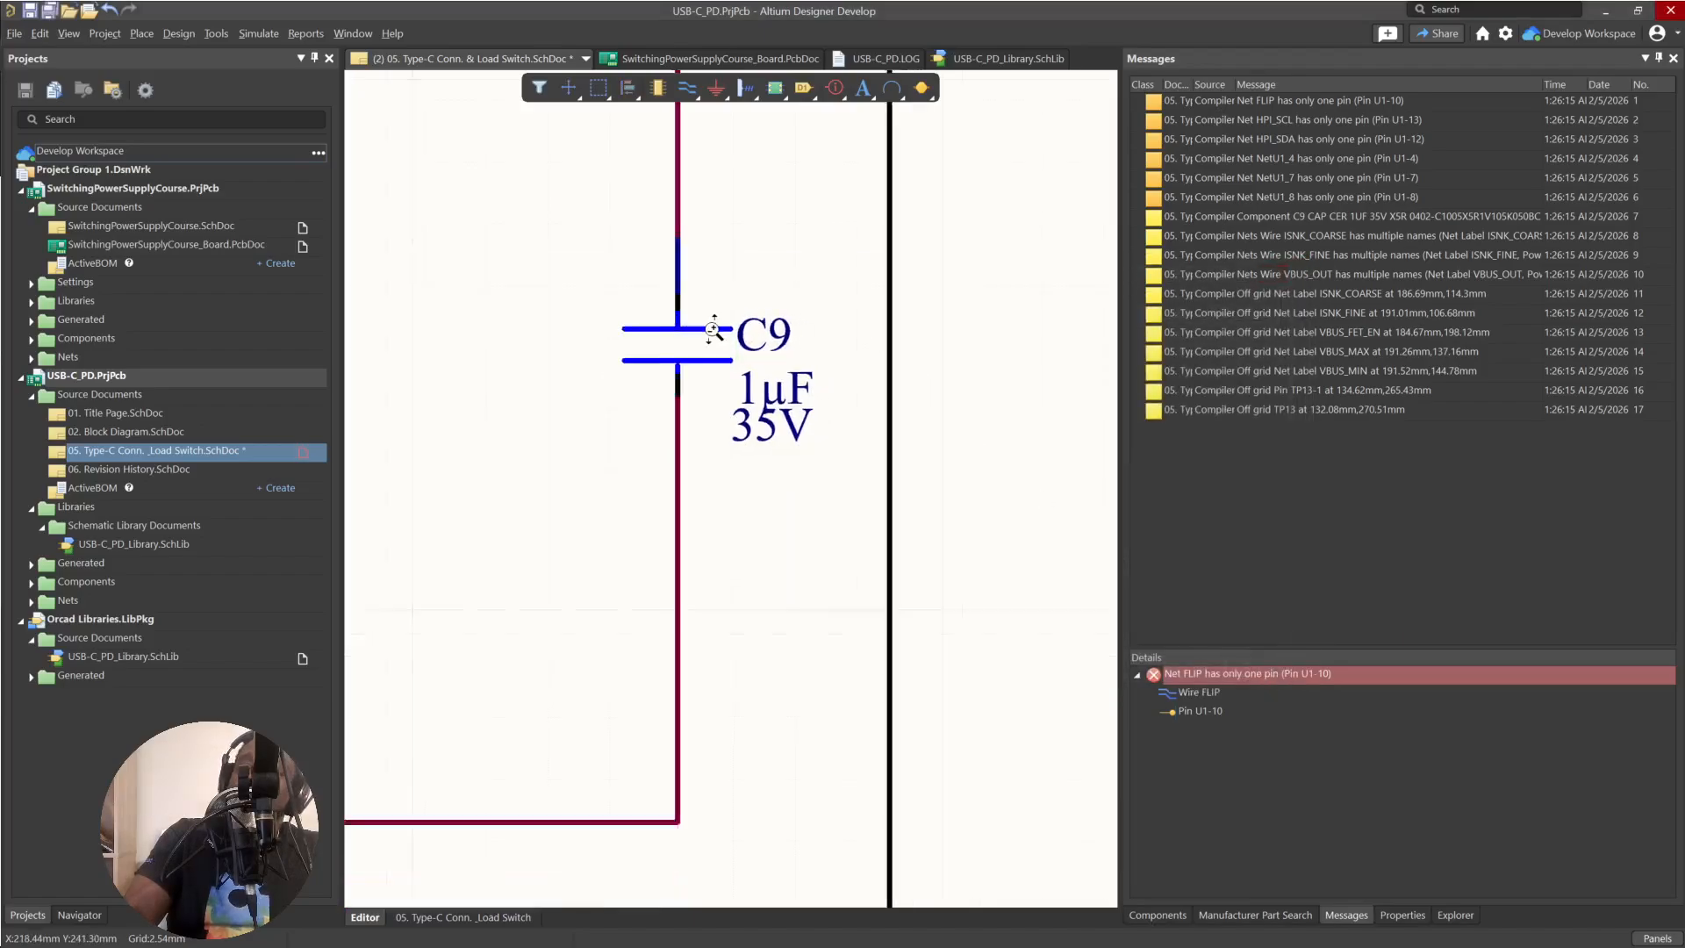
{"action": "scroll", "coordinate": [714, 329], "scroll_direction": "down", "scroll_amount": 2, "text": "ctrl"}
{"action": "right_click_drag", "start_coordinate": [715, 289], "coordinate": [779, 293]}
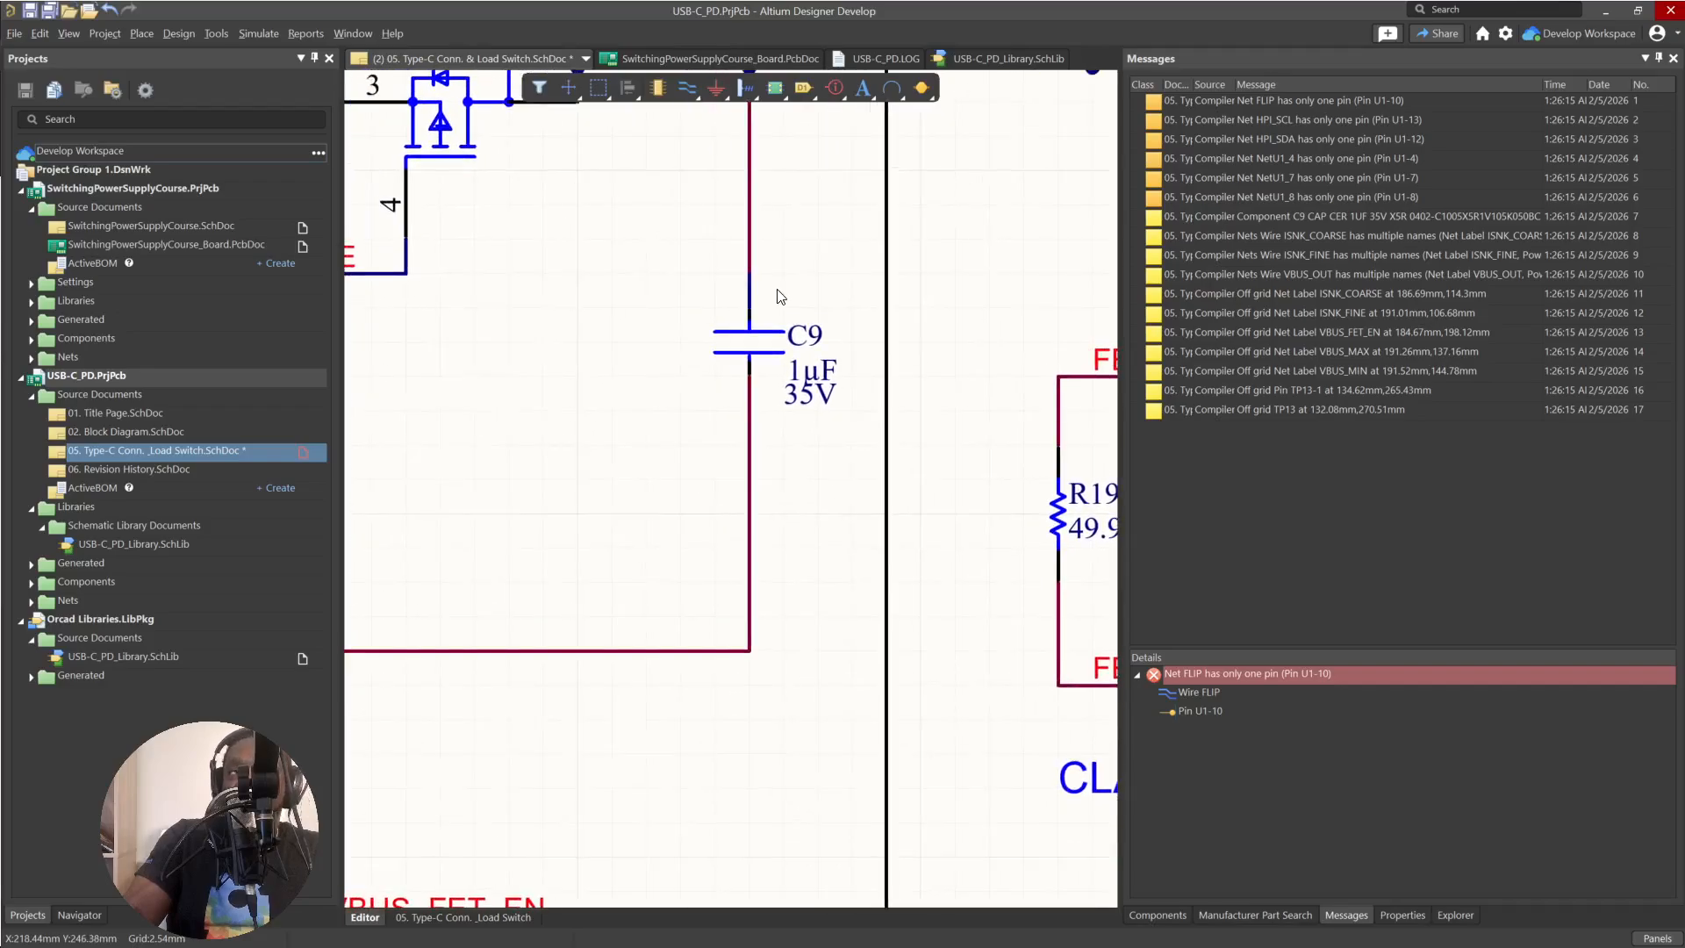